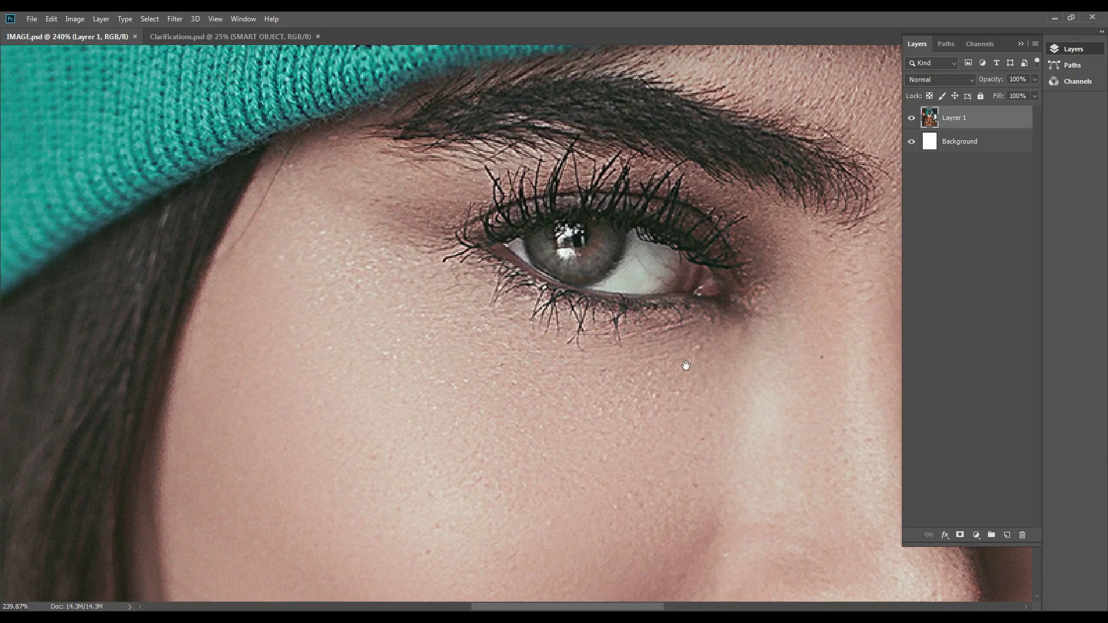
# Step: Examine the portrait from the eye close-up out to the full image, comparing it with Layrer 1 hidden and shown
pyautogui.hotkey('ctrl', '-')
pyautogui.hotkey('ctrl', '-')
pyautogui.hotkey('ctrl', '-')
pyautogui.hotkey('ctrl', '-')
pyautogui.moveTo(203, 423); pyautogui.dragTo(428, 158)
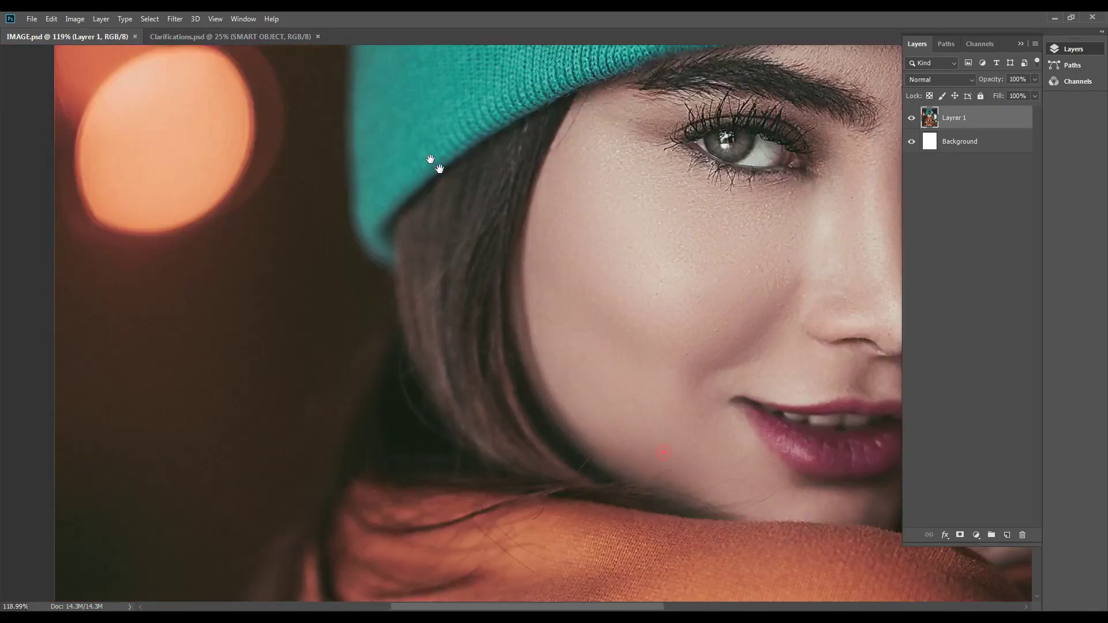
pyautogui.scroll(-5, 594, 372)
pyautogui.hotkey('ctrl', '0')
pyautogui.click(912, 119)
pyautogui.click(912, 122)
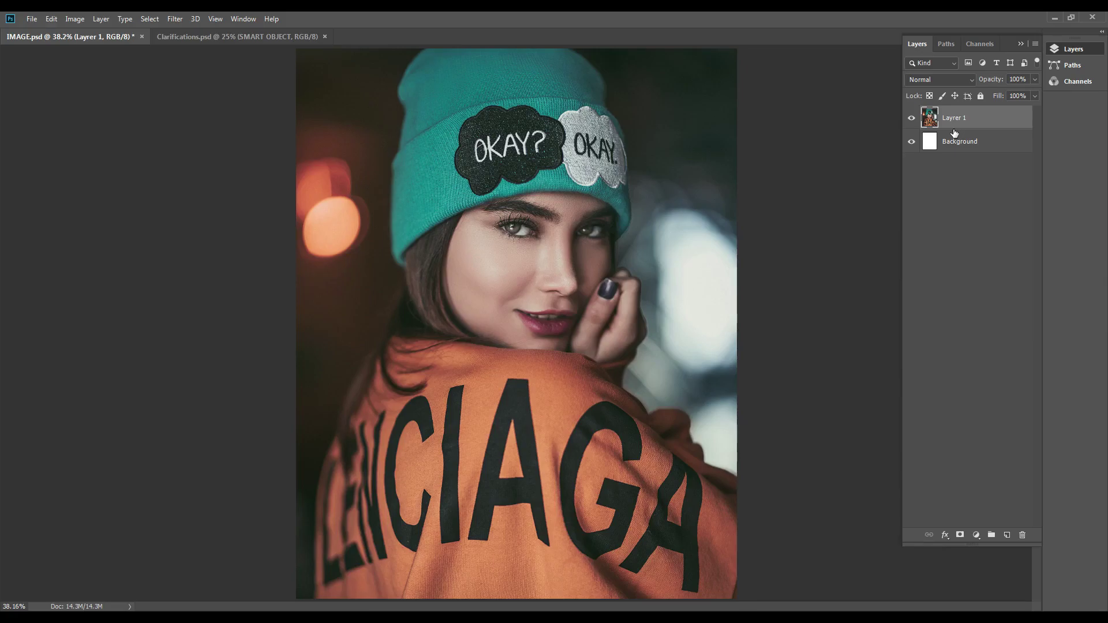
# Step: Duplicate Layrer 1, convert the copy to a smart object, and check the Convert for Smart Filters option
pyautogui.hotkey('ctrl', 'j')
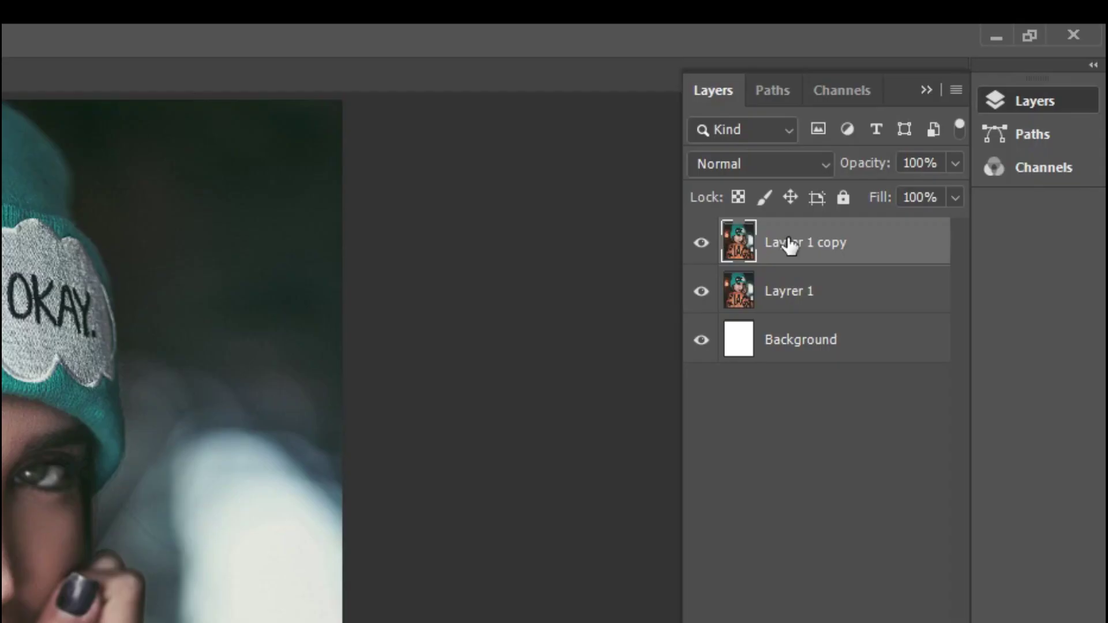
pyautogui.rightClick(954, 116)
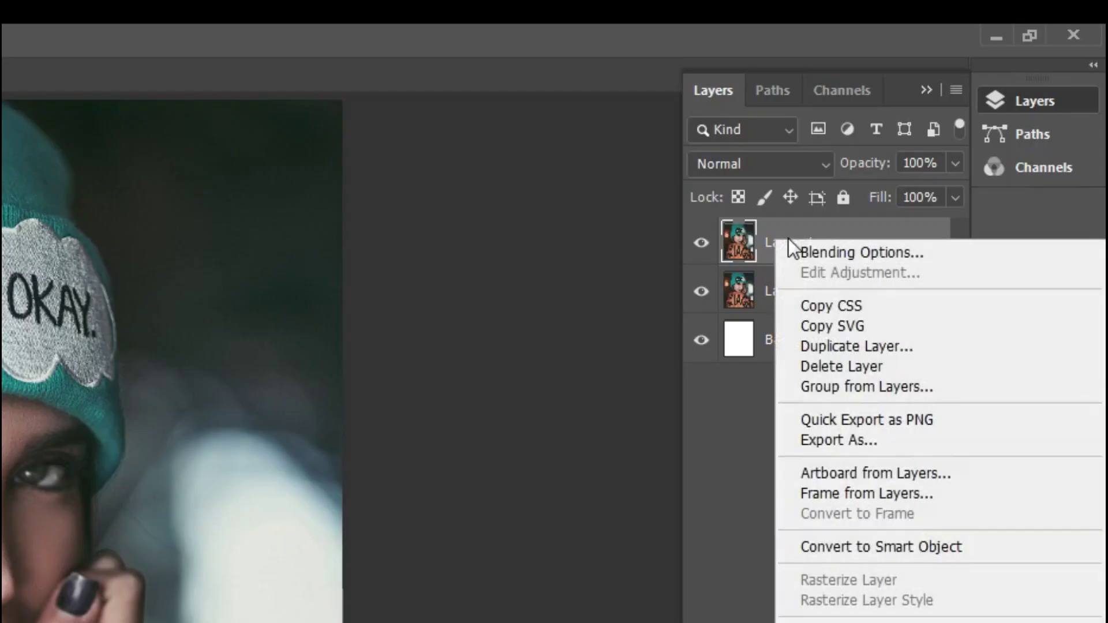
pyautogui.click(966, 545)
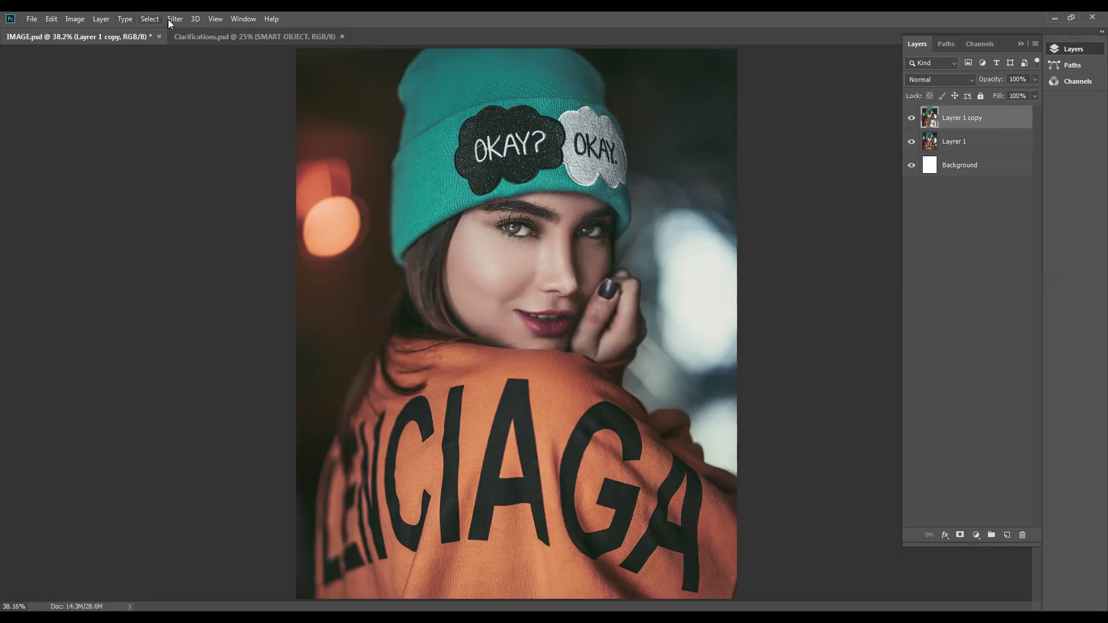
pyautogui.click(168, 19)
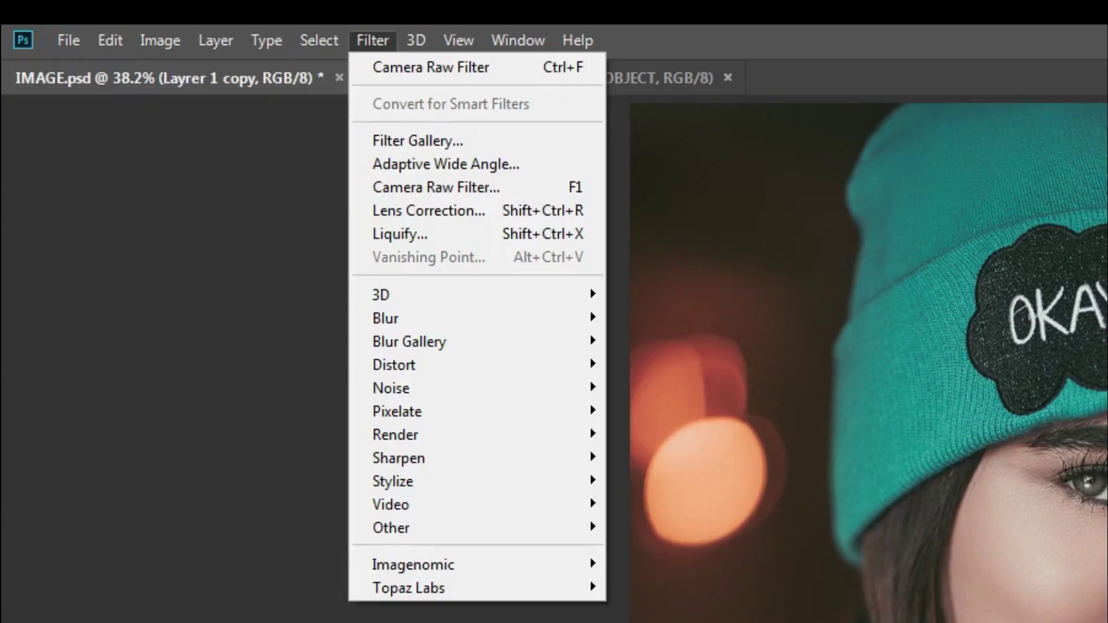
pyautogui.click(450, 104)
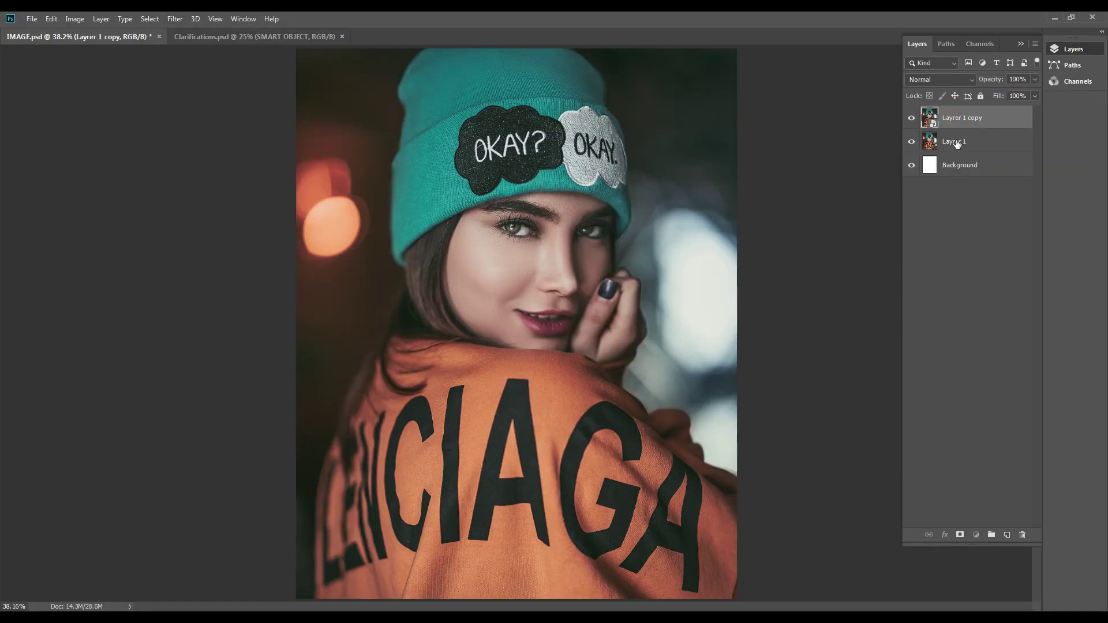
# Step: Rasterize the Layrer 1 copy smart object
pyautogui.rightClick(953, 120)
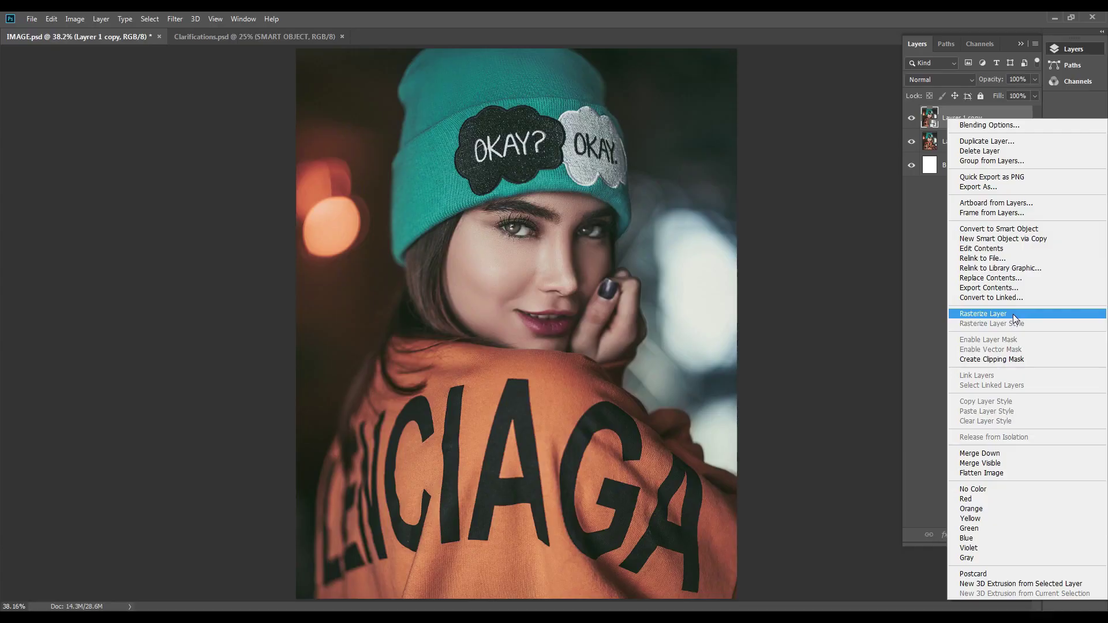
pyautogui.click(929, 435)
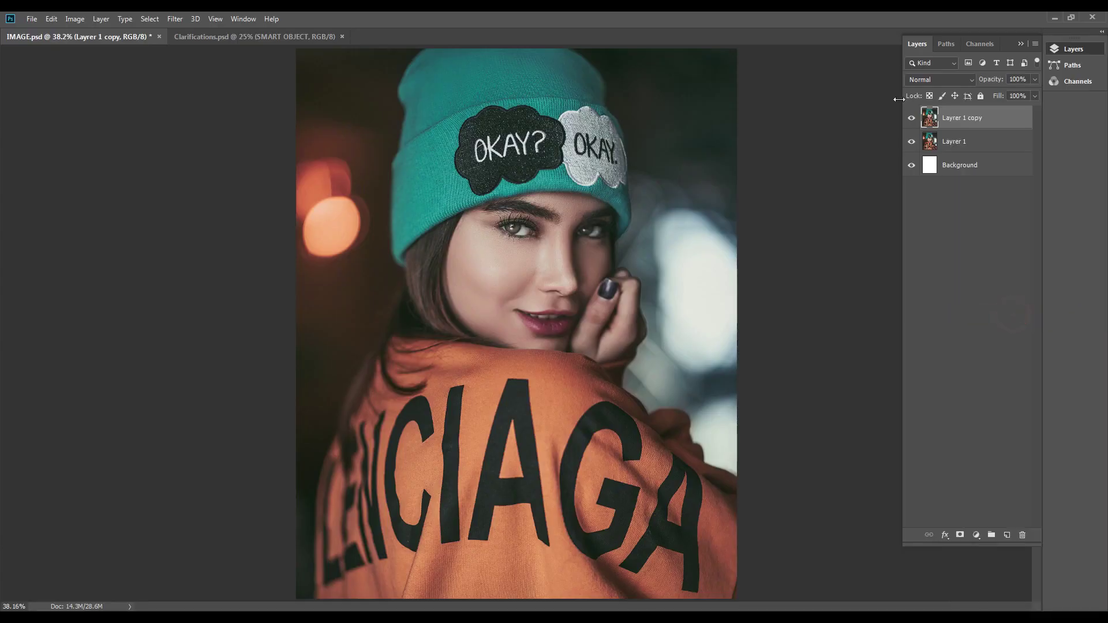
# Step: Rename the layer Layrer 1 copy to "Smart Object"
pyautogui.doubleClick(962, 118)
pyautogui.write('Smar')
pyautogui.write('trt')
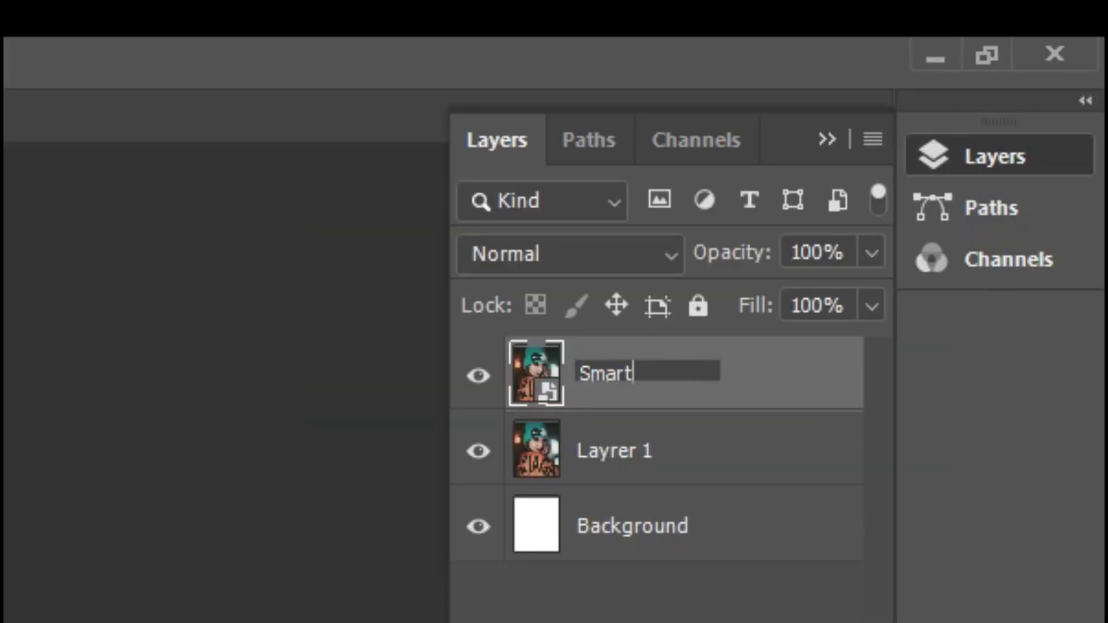
pyautogui.write(' Object')
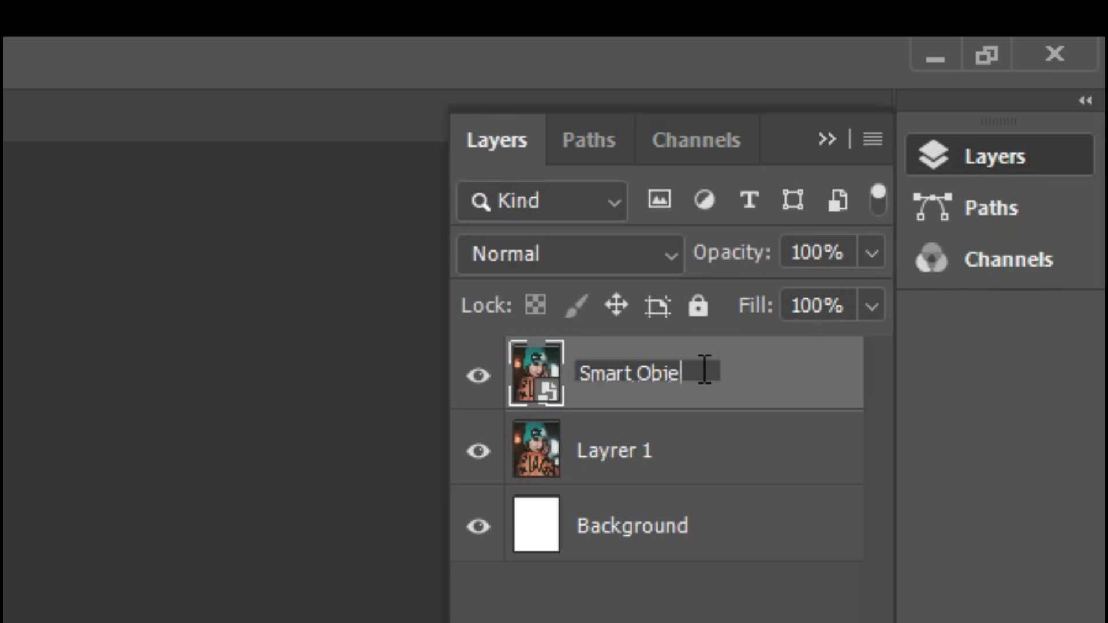
# Step: Rename the layer Layrer 1 to "Raster layer"
pyautogui.click(628, 452)
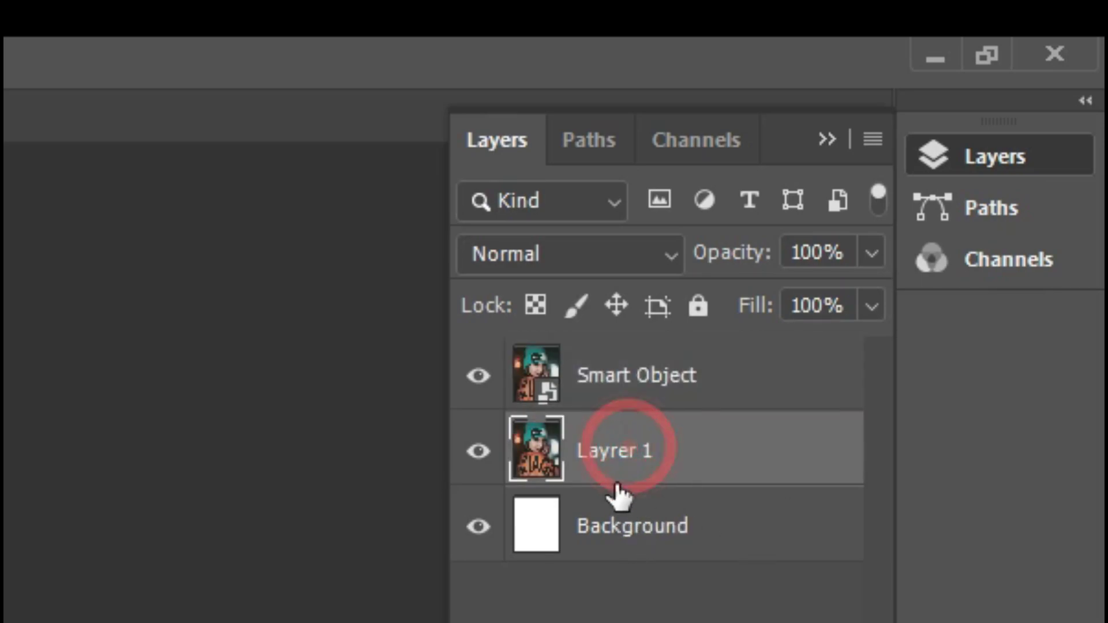
pyautogui.doubleClick(617, 450)
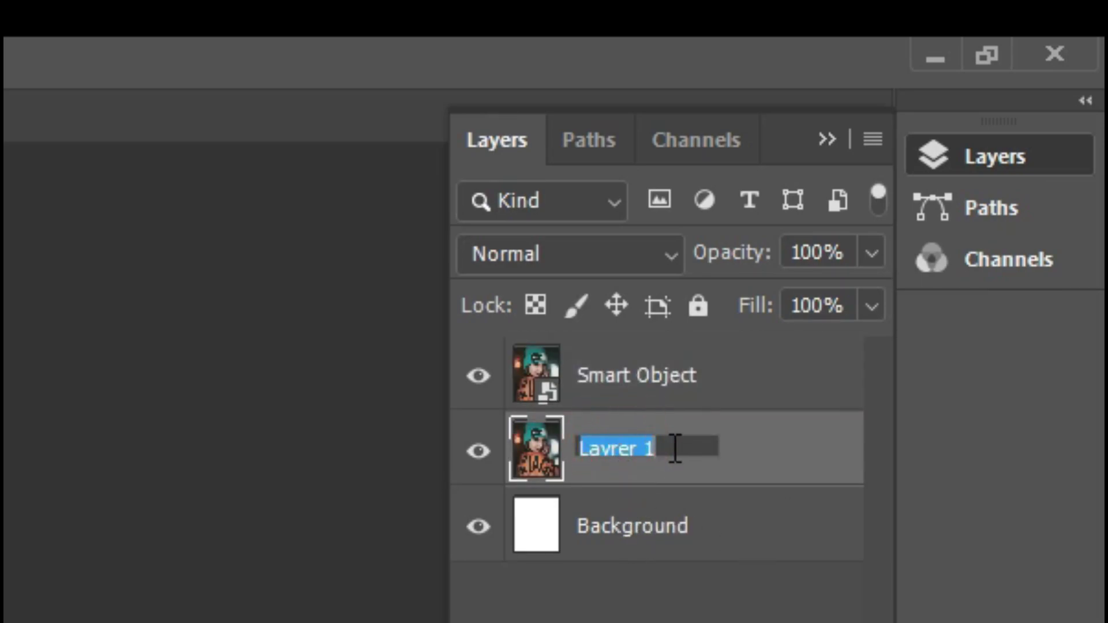
pyautogui.write('Raster')
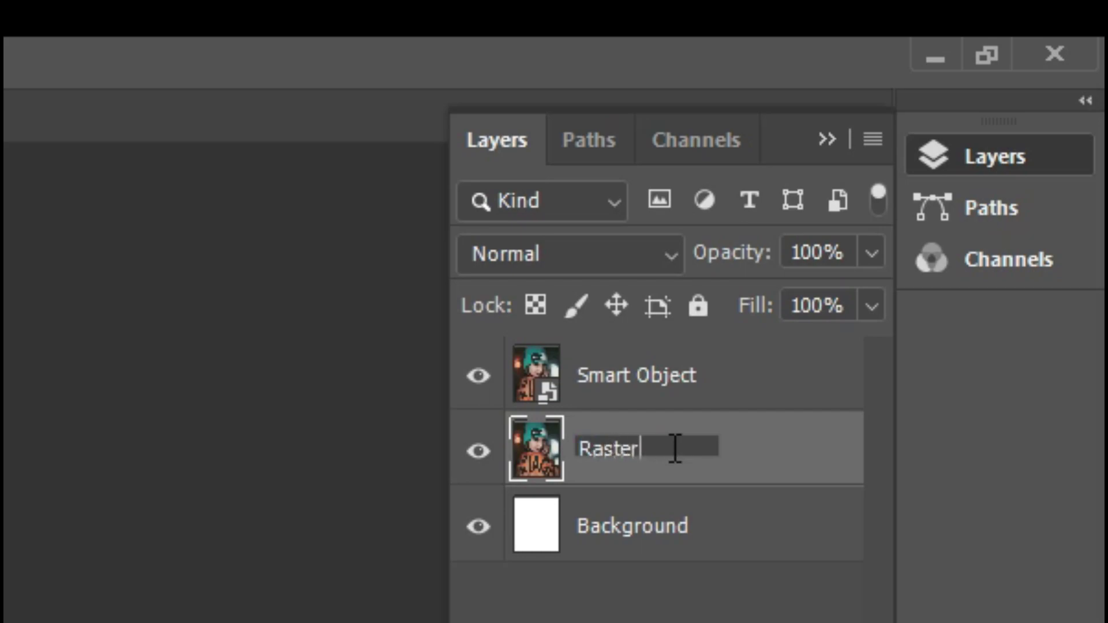
pyautogui.write(' layer')
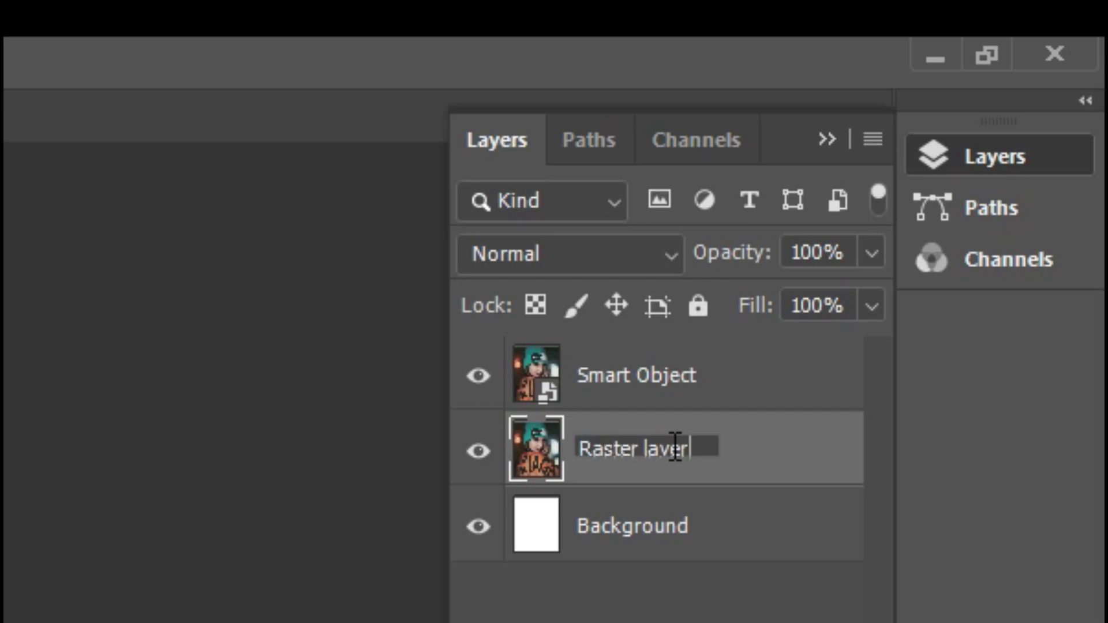
pyautogui.press('Return')
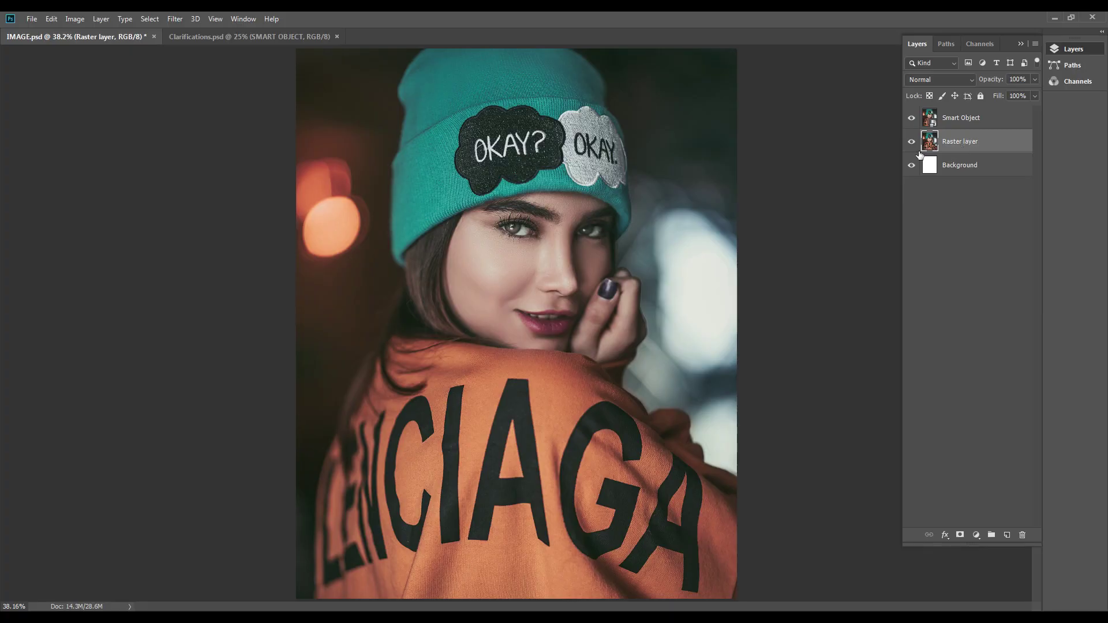
# Step: Hide the Smart Object layer and toggle the Raster layer off and on to check it
pyautogui.click(912, 119)
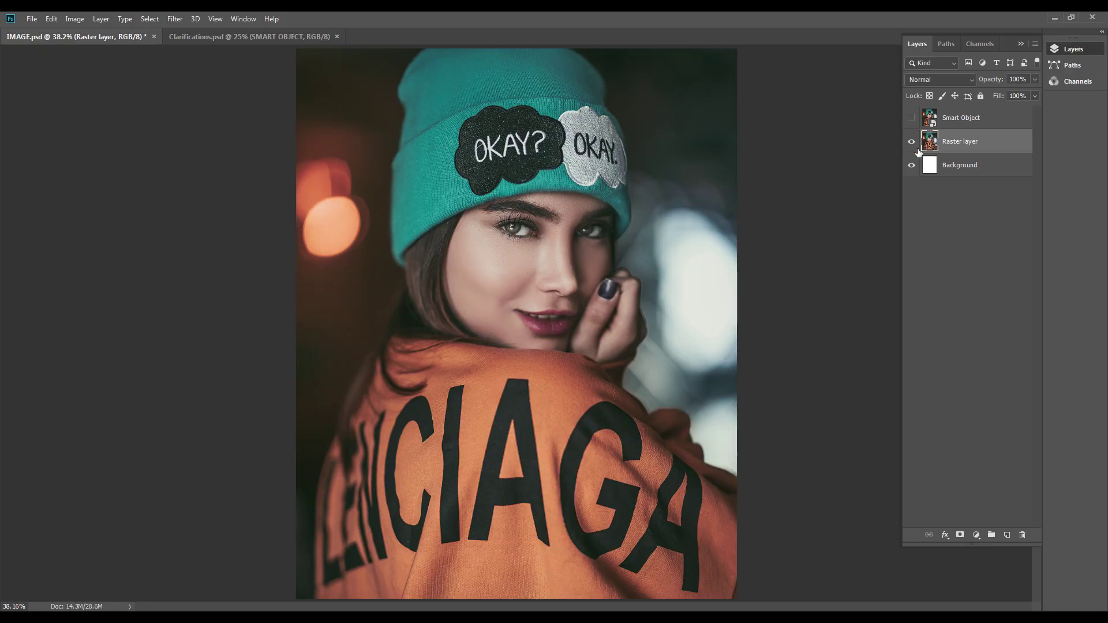
pyautogui.click(912, 143)
pyautogui.click(912, 142)
pyautogui.moveTo(421, 190); pyautogui.dragTo(625, 289)
pyautogui.moveTo(116, 161); pyautogui.dragTo(569, 334)
pyautogui.hotkey('ctrl', '0')
# Step: Shrink the Raster layer to a tiny thumbnail at the canvas centre, and enlarge it back to about canvas size
pyautogui.hotkey('ctrl', 't')
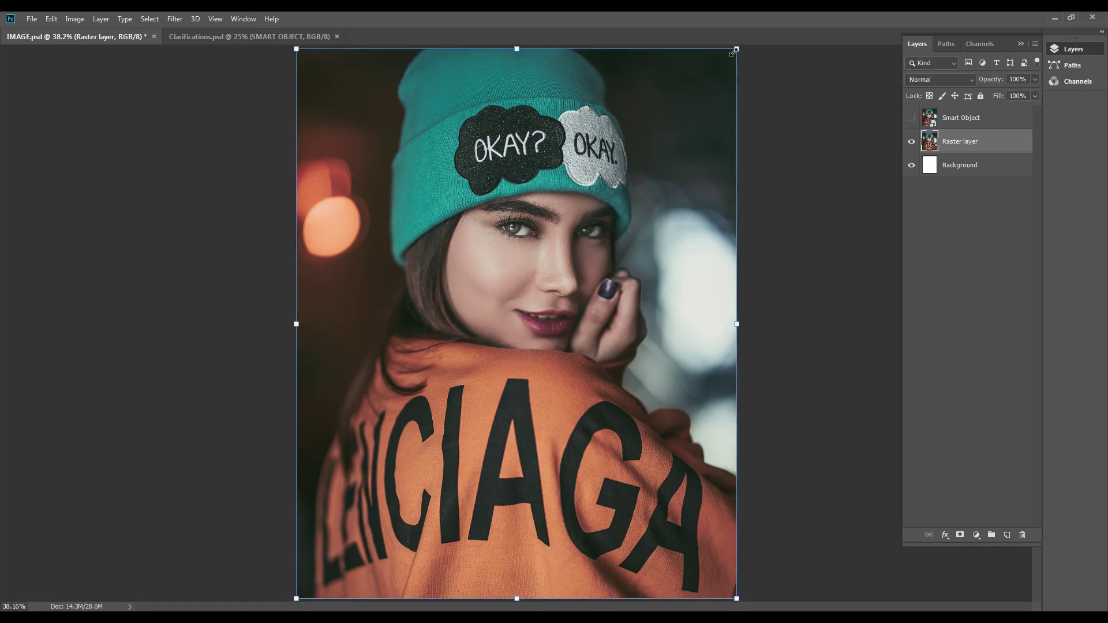
pyautogui.moveTo(737, 49); pyautogui.dragTo(573, 351)
pyautogui.press('Return')
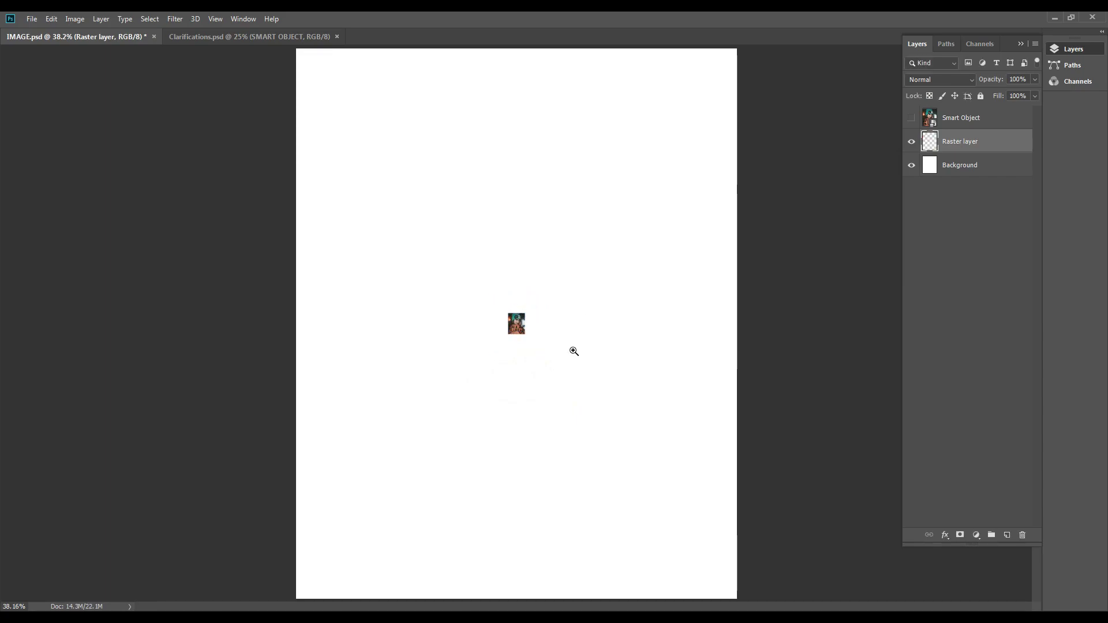
pyautogui.hotkey('ctrl', 't')
pyautogui.moveTo(526, 312); pyautogui.dragTo(800, 108)
pyautogui.press('Return')
# Step: Examine the face and eyes of the rescaled Raster layer up close for loss of detail
pyautogui.press('z')
pyautogui.moveTo(514, 200); pyautogui.dragTo(465, 351)
pyautogui.moveTo(385, 359); pyautogui.dragTo(715, 324)
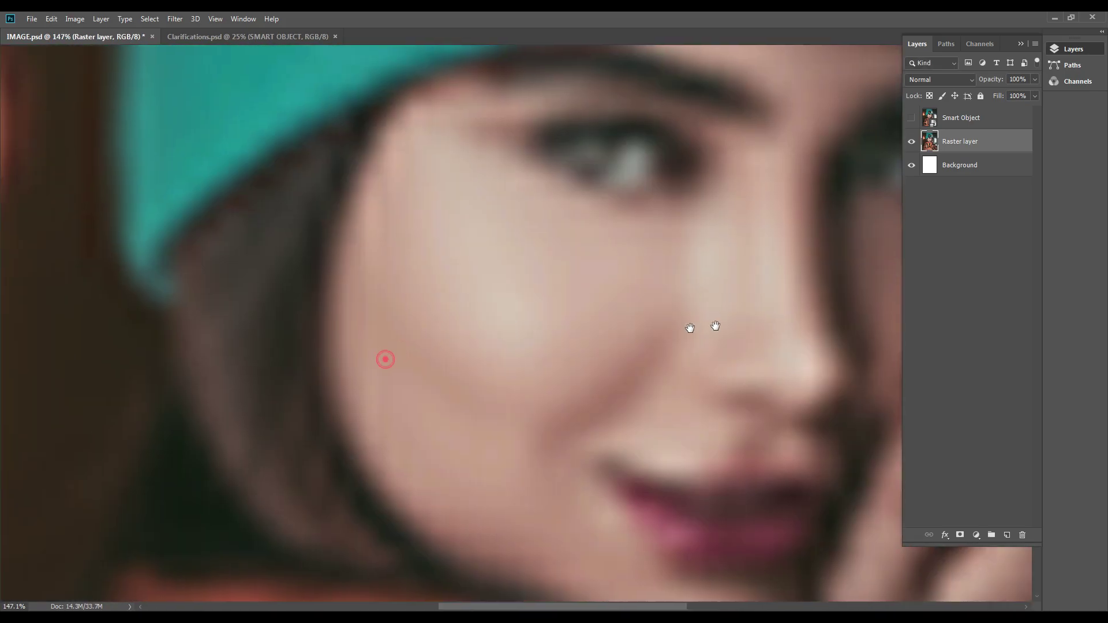
pyautogui.moveTo(559, 328); pyautogui.dragTo(611, 388)
pyautogui.moveTo(464, 377); pyautogui.dragTo(647, 305)
pyautogui.moveTo(719, 333); pyautogui.dragTo(397, 347)
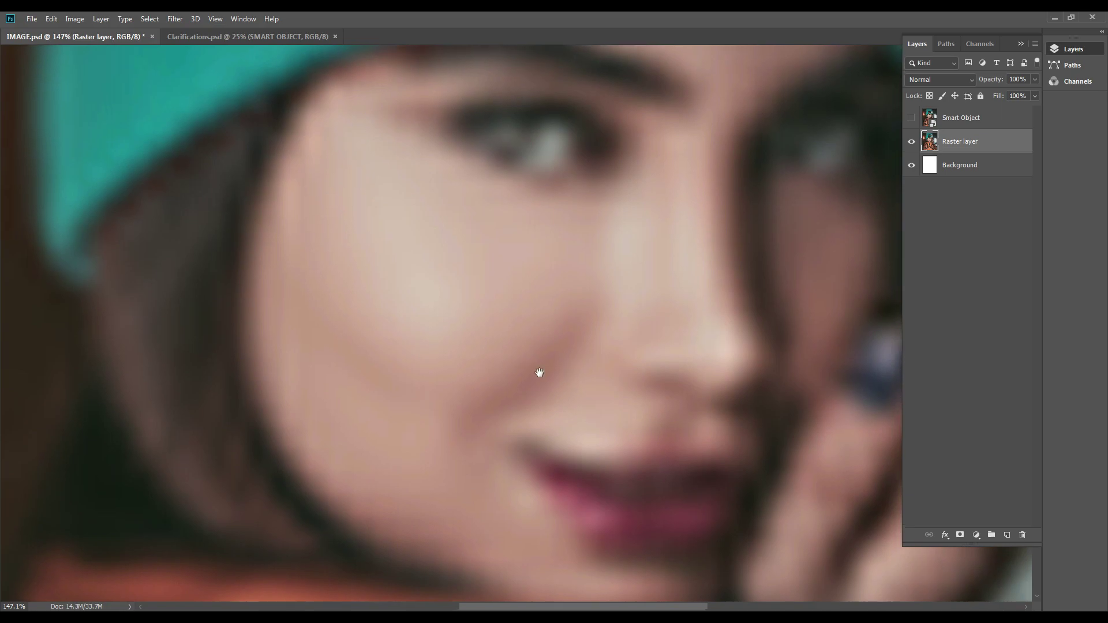
pyautogui.moveTo(577, 360); pyautogui.dragTo(412, 392)
pyautogui.moveTo(224, 152); pyautogui.dragTo(822, 408)
pyautogui.moveTo(599, 341); pyautogui.dragTo(745, 396)
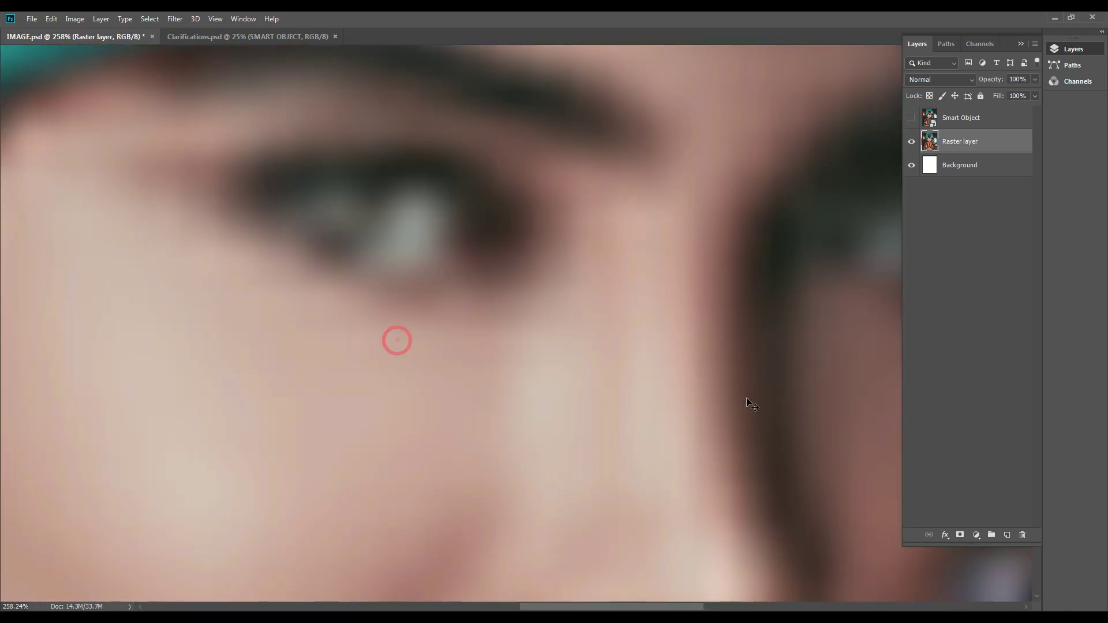
pyautogui.hotkey('ctrl', '0')
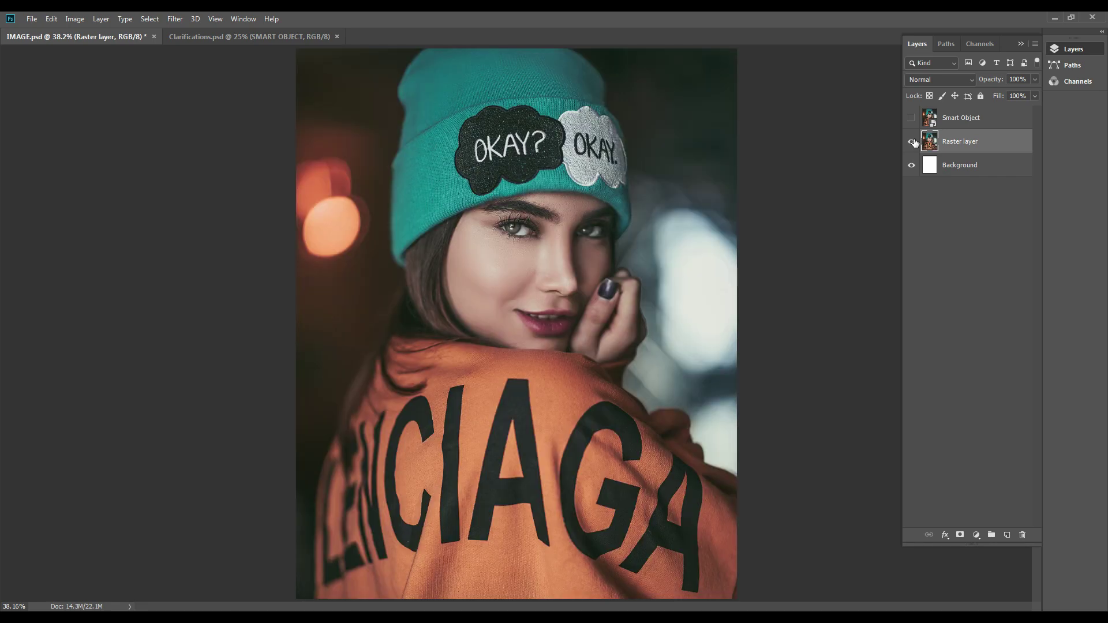
# Step: Hide the Raster layer, and show and select the Smart Object layer
pyautogui.click(911, 143)
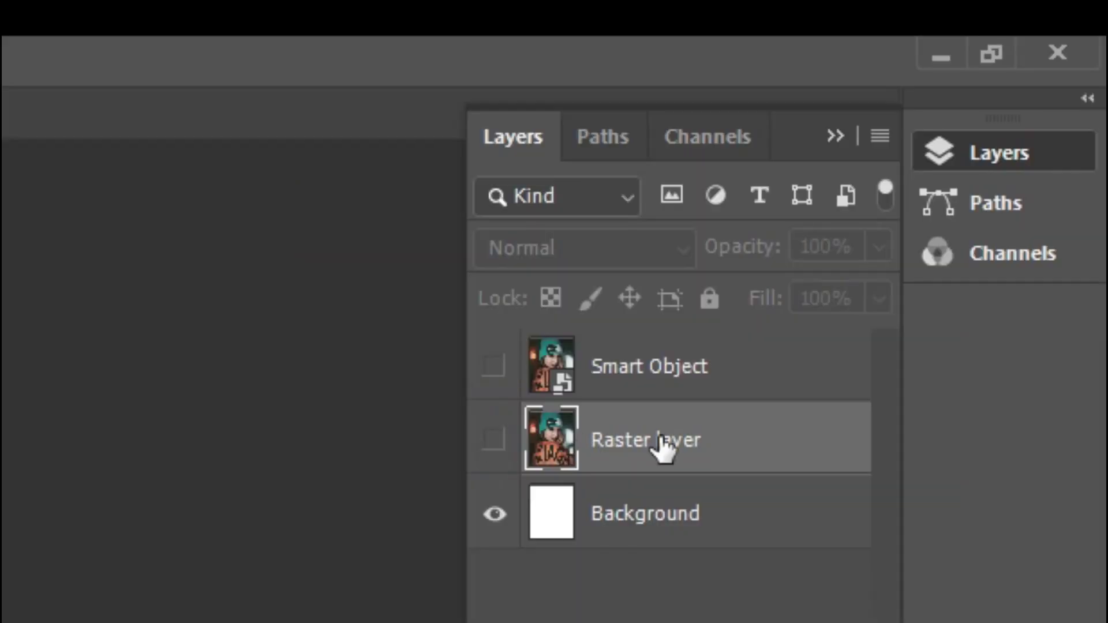
pyautogui.click(494, 365)
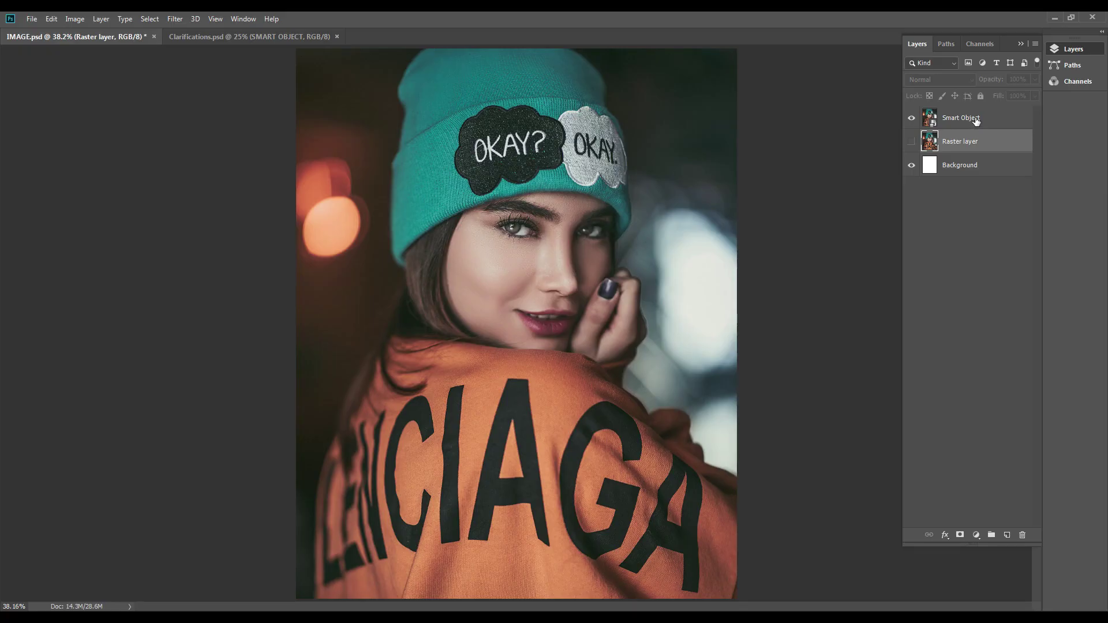
pyautogui.click(691, 366)
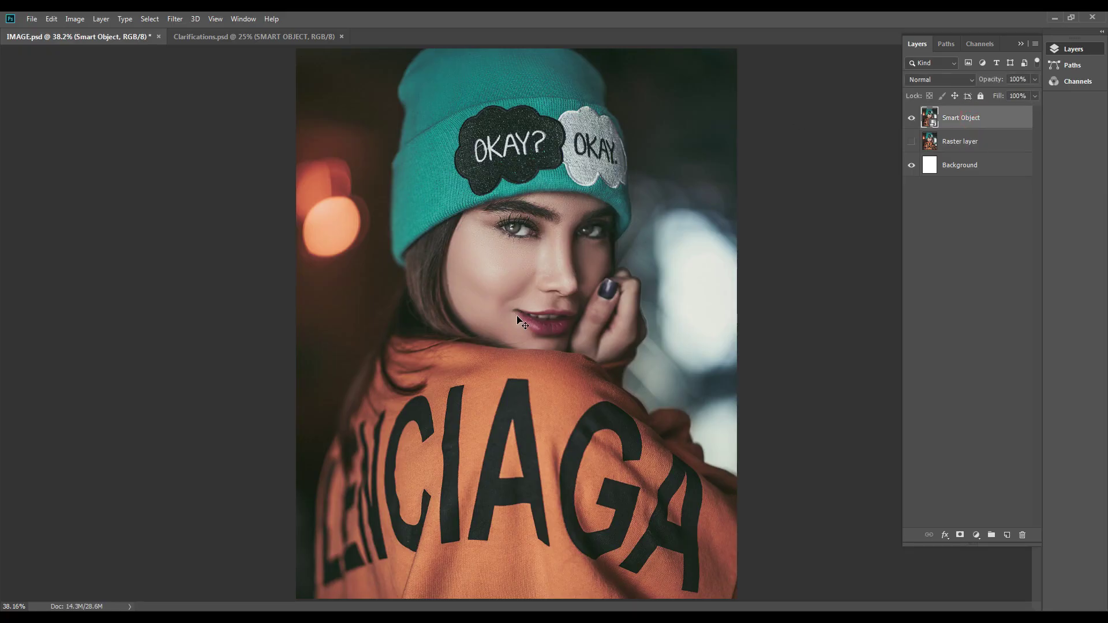
# Step: Scale the Smart Object layer down to a tiny thumbnail around the canvas centre
pyautogui.hotkey('ctrl', 't')
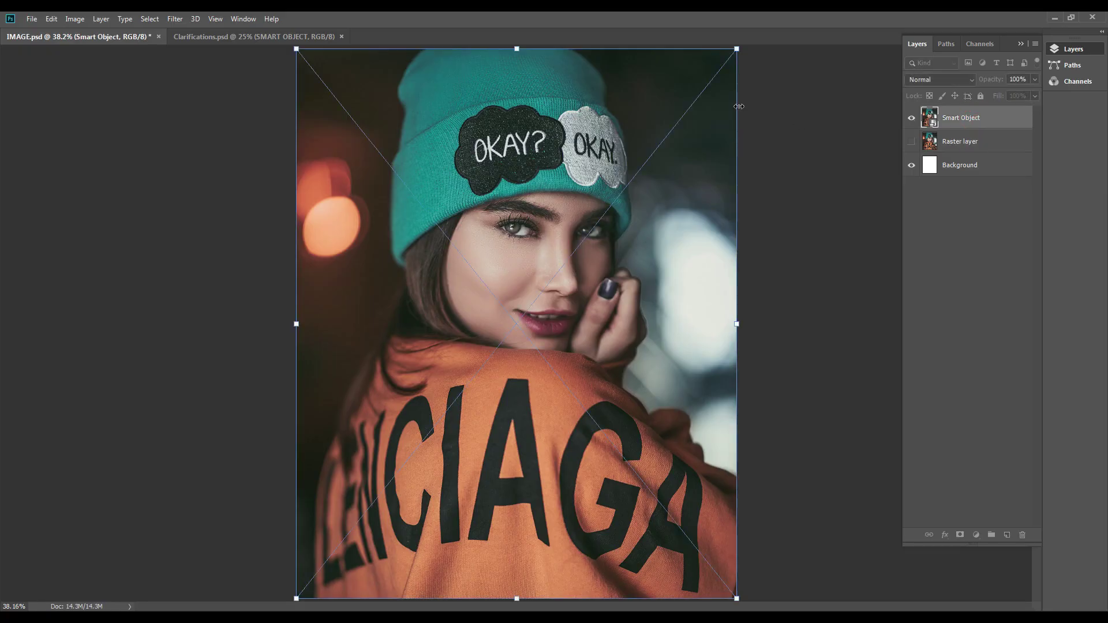
pyautogui.moveTo(737, 50); pyautogui.dragTo(597, 372)
pyautogui.press('Return')
pyautogui.press('z')
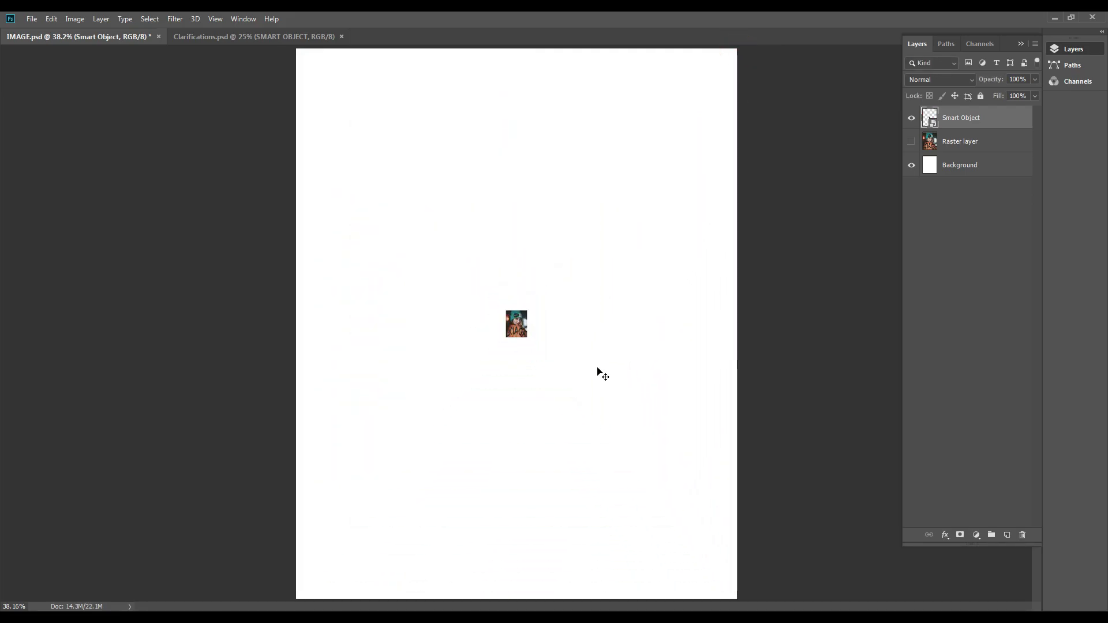
# Step: Enlarge the Smart Object layer around its centre until it fills the canvas again
pyautogui.hotkey('ctrl', 't')
pyautogui.moveTo(528, 310); pyautogui.dragTo(802, 94)
pyautogui.press('Return')
pyautogui.scroll(5, 651, 280)
pyautogui.scroll(5, 599, 391)
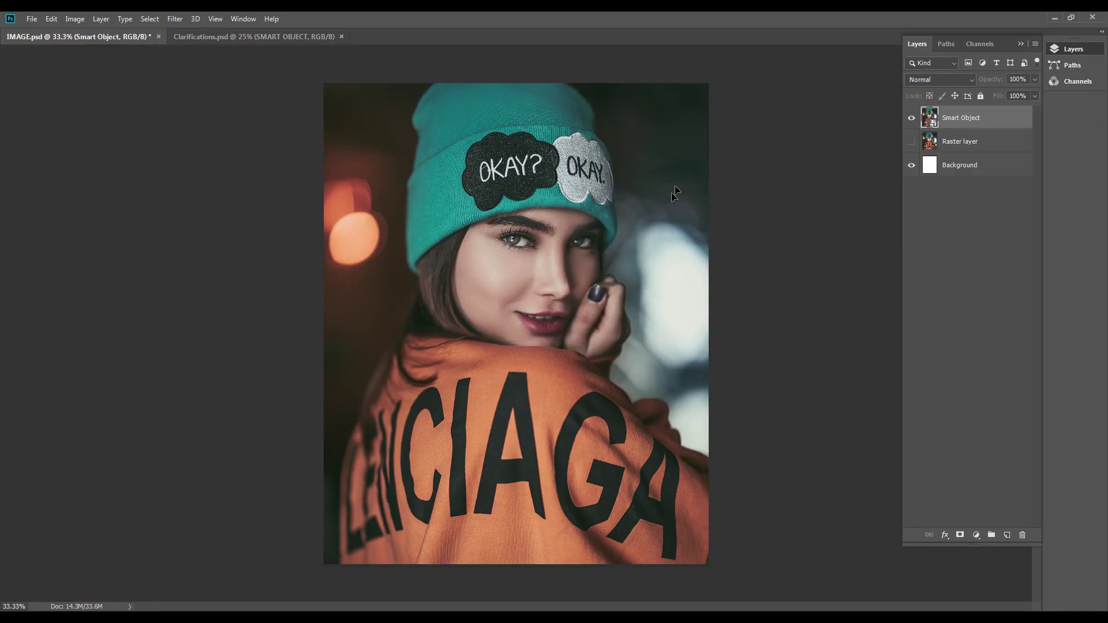
pyautogui.hotkey('ctrl', 't')
pyautogui.moveTo(712, 81); pyautogui.dragTo(840, 42)
pyautogui.press('Return')
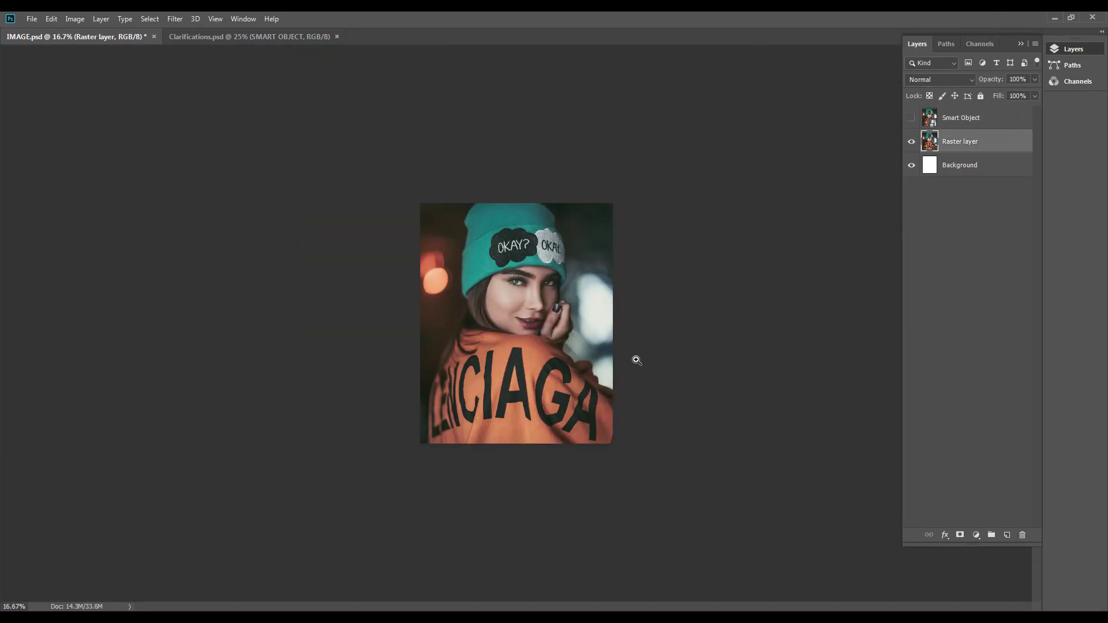
# Step: Shrink the Raster layer around its centre, and enlarge it past the canvas edges so the face fills the canvas
pyautogui.click(589, 297)
pyautogui.hotkey('ctrl', 't')
pyautogui.moveTo(662, 144); pyautogui.dragTo(587, 329)
pyautogui.press('Return')
pyautogui.hotkey('ctrl', 't')
pyautogui.moveTo(538, 295); pyautogui.dragTo(842, 35)
pyautogui.press('Return')
# Step: Undo the scaling of the Raster layer
pyautogui.hotkey('ctrl', 'z')
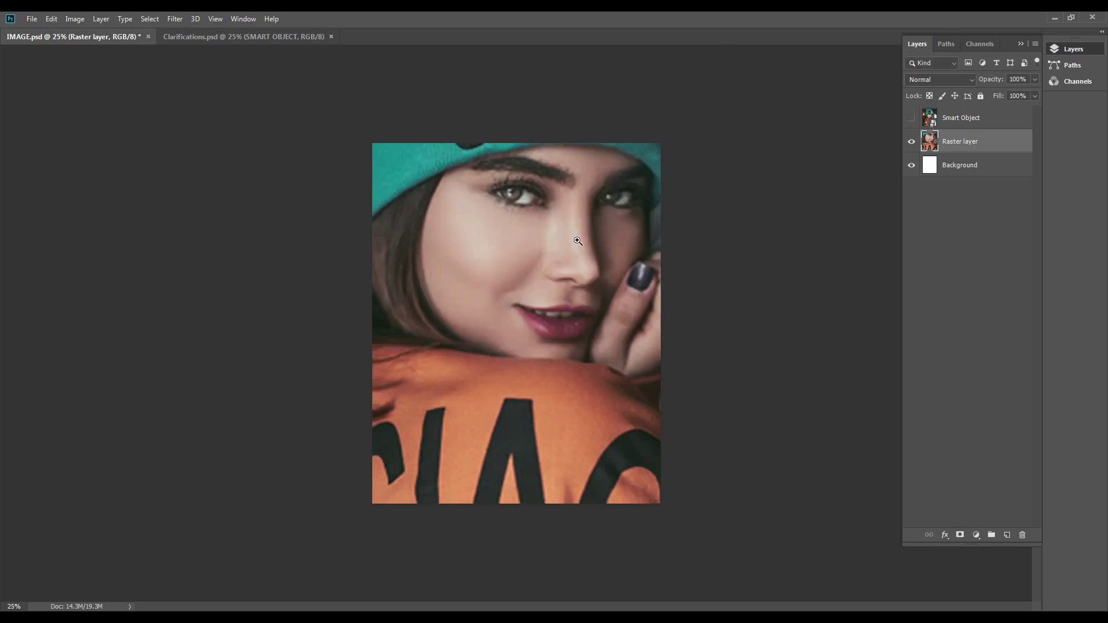
pyautogui.scroll(3, 875, 338)
pyautogui.scroll(-3, 878, 339)
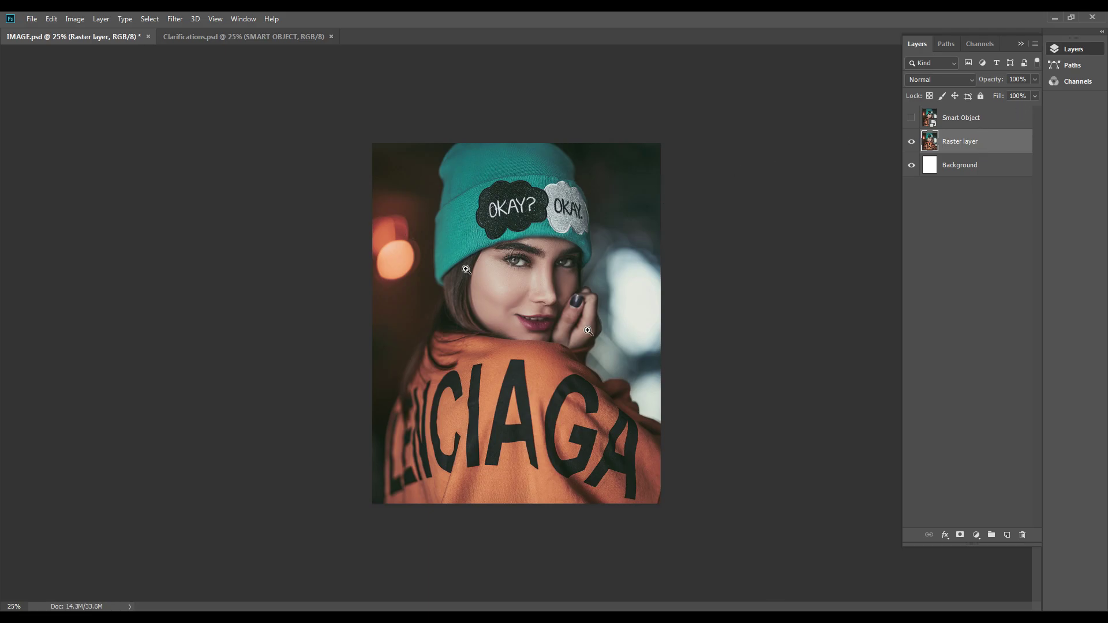
pyautogui.moveTo(466, 270); pyautogui.dragTo(610, 322)
pyautogui.scroll(-4, 638, 325)
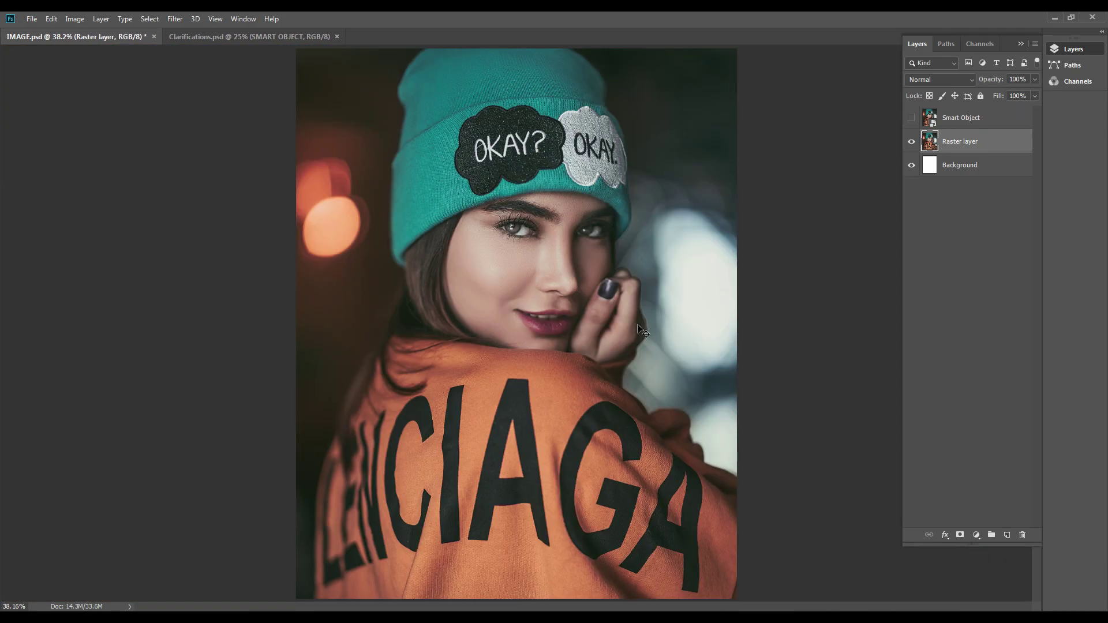
# Step: Switch to the Clarifications.psd document, show the hidden panels, and select the RASTER circle's layer
pyautogui.hotkey('ctrl', 'Tab')
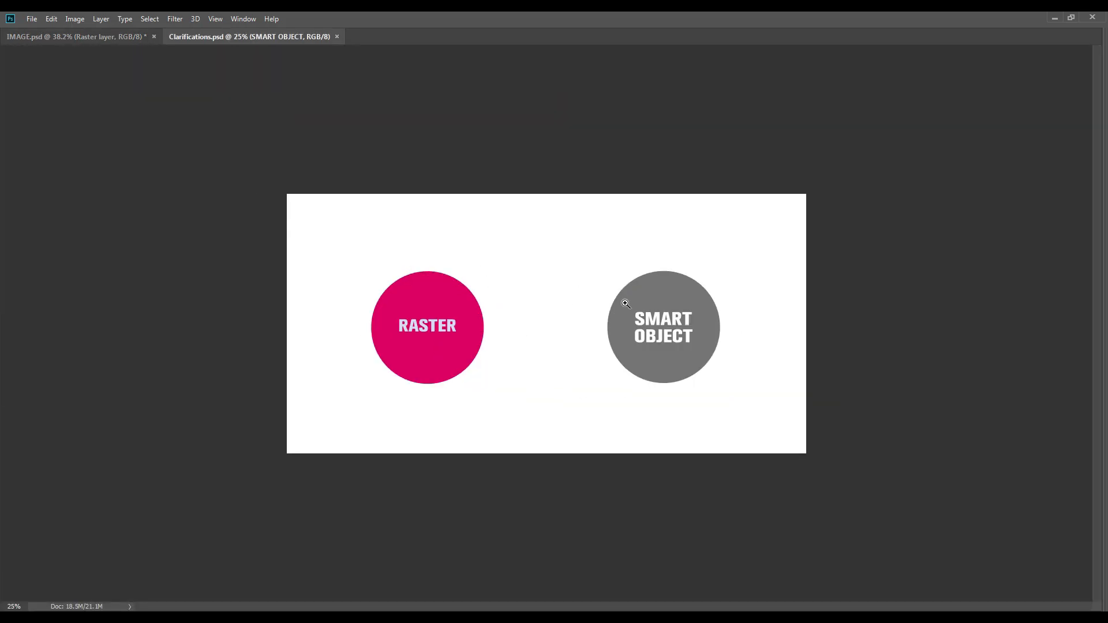
pyautogui.press('Tab')
pyautogui.rightClick(365, 330)
pyautogui.click(376, 342)
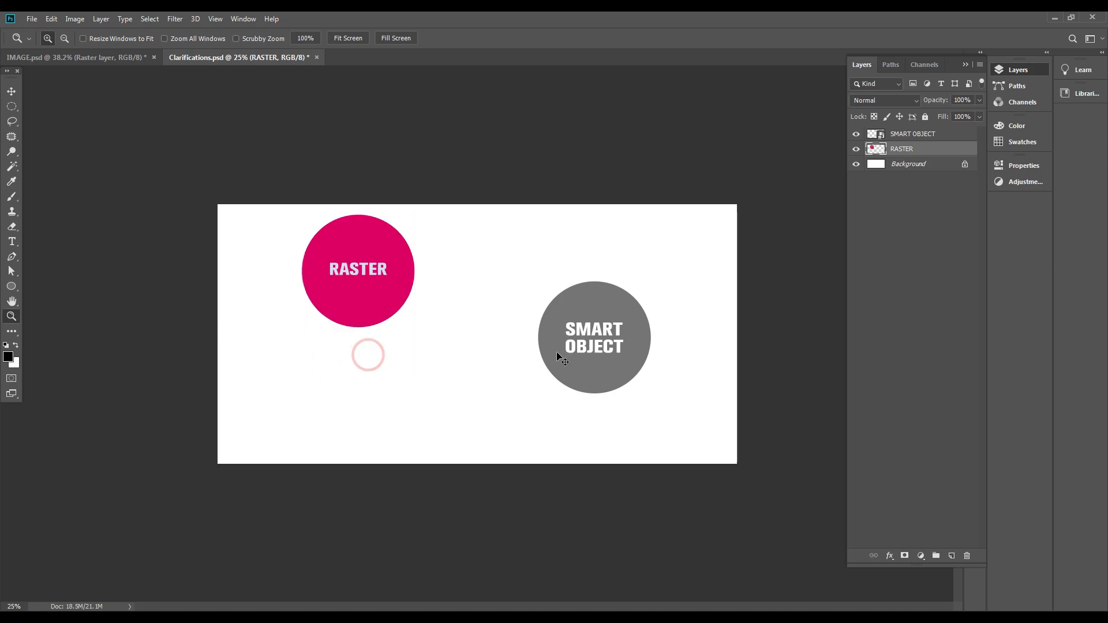
# Step: Undo the RASTER circle's move, then move the SMART OBJECT circle upward and undo that move as well
pyautogui.hotkey('ctrl', 'z')
pyautogui.rightClick(591, 337)
pyautogui.click(618, 344)
pyautogui.moveTo(613, 359); pyautogui.dragTo(613, 272)
pyautogui.hotkey('ctrl', 'z')
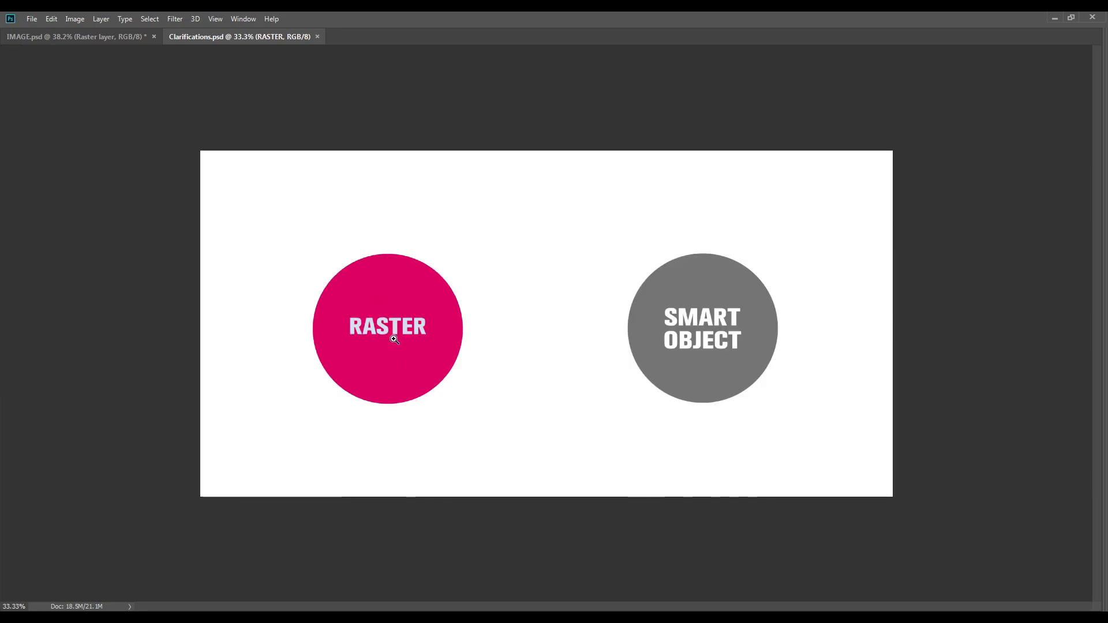
# Step: Examine the pixels of the RASTER circle's lettering and edge at very high magnification
pyautogui.moveTo(276, 271); pyautogui.dragTo(537, 402)
pyautogui.moveTo(215, 199); pyautogui.dragTo(641, 412)
pyautogui.hotkey('ctrl', '0')
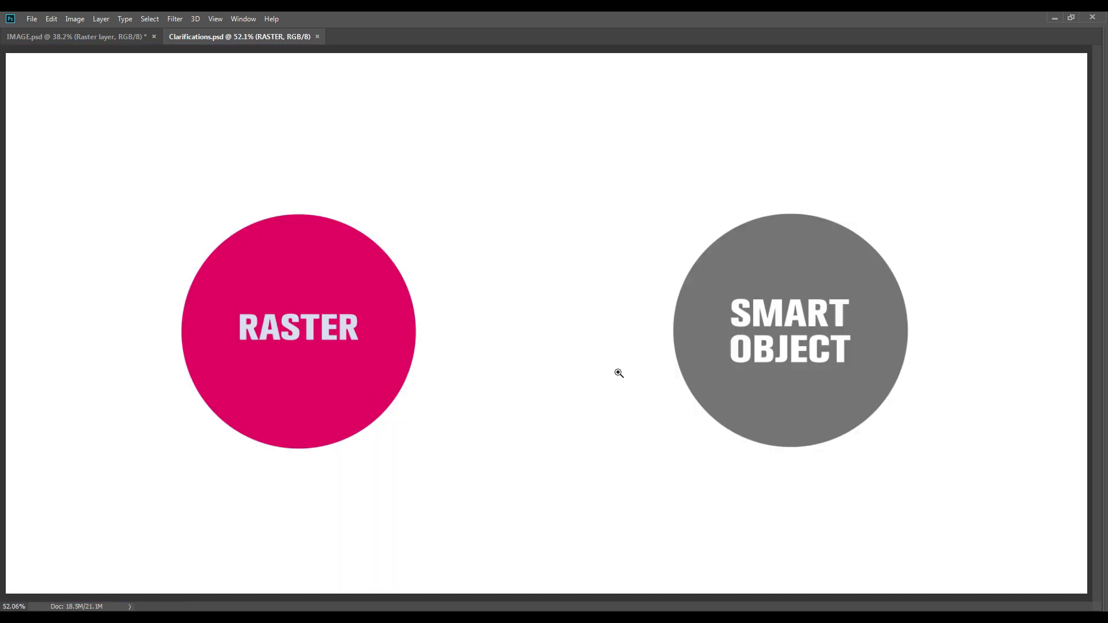
pyautogui.moveTo(169, 289); pyautogui.dragTo(379, 391)
pyautogui.moveTo(411, 349); pyautogui.dragTo(475, 289)
pyautogui.moveTo(427, 347); pyautogui.dragTo(443, 317)
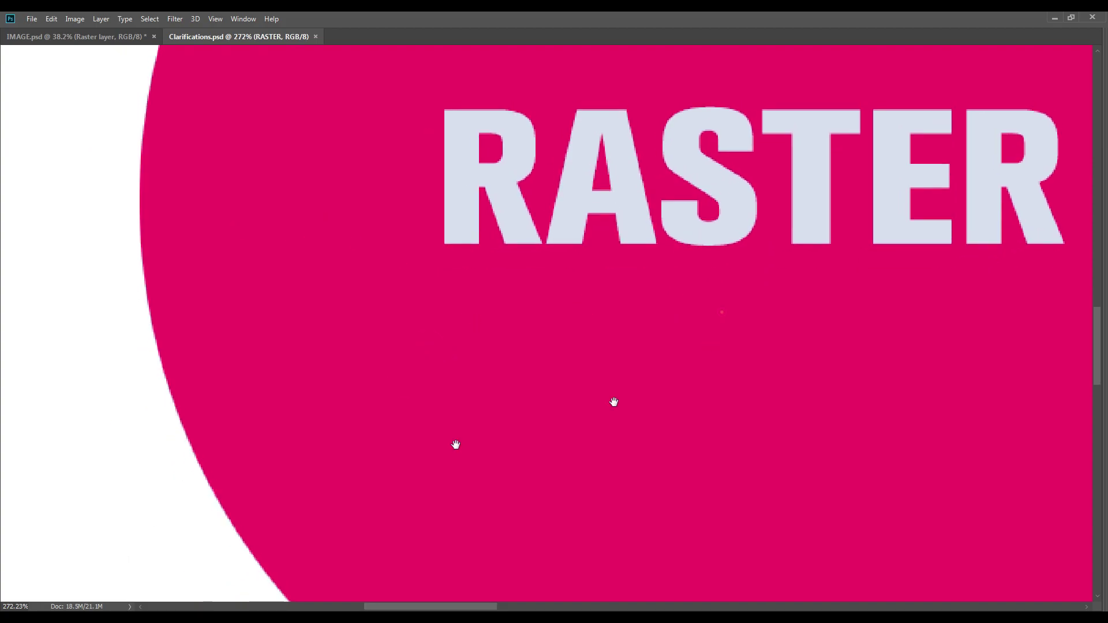
pyautogui.moveTo(613, 403); pyautogui.dragTo(525, 389)
pyautogui.moveTo(438, 369); pyautogui.dragTo(495, 356)
pyautogui.moveTo(255, 289); pyautogui.dragTo(323, 337)
pyautogui.hscroll(-3, 476, 294)
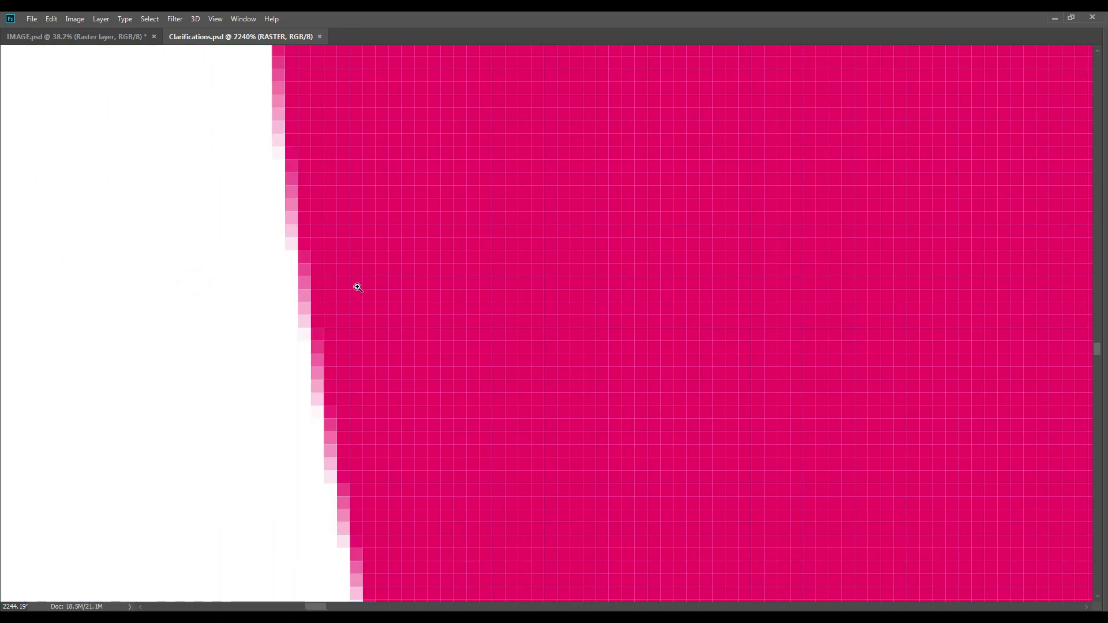
pyautogui.moveTo(356, 287); pyautogui.dragTo(416, 287)
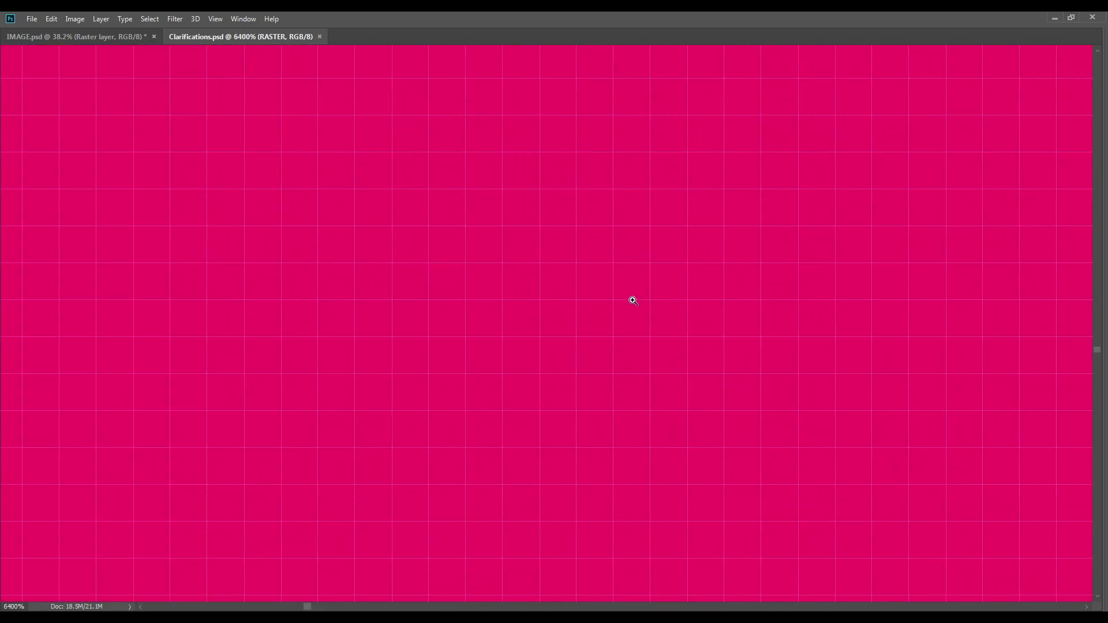
pyautogui.moveTo(794, 378); pyautogui.dragTo(368, 259)
pyautogui.moveTo(299, 198); pyautogui.dragTo(715, 323)
pyautogui.hotkey('ctrl', '-')
pyautogui.hotkey('ctrl', '-')
pyautogui.moveTo(613, 337); pyautogui.dragTo(239, 310)
pyautogui.hotkey('ctrl', '0')
# Step: Undo the RASTER circle's displacement and inspect the pixels along its edge
pyautogui.hotkey('ctrl', 'alt', 'z')
pyautogui.hotkey('ctrl', 'alt', 'z')
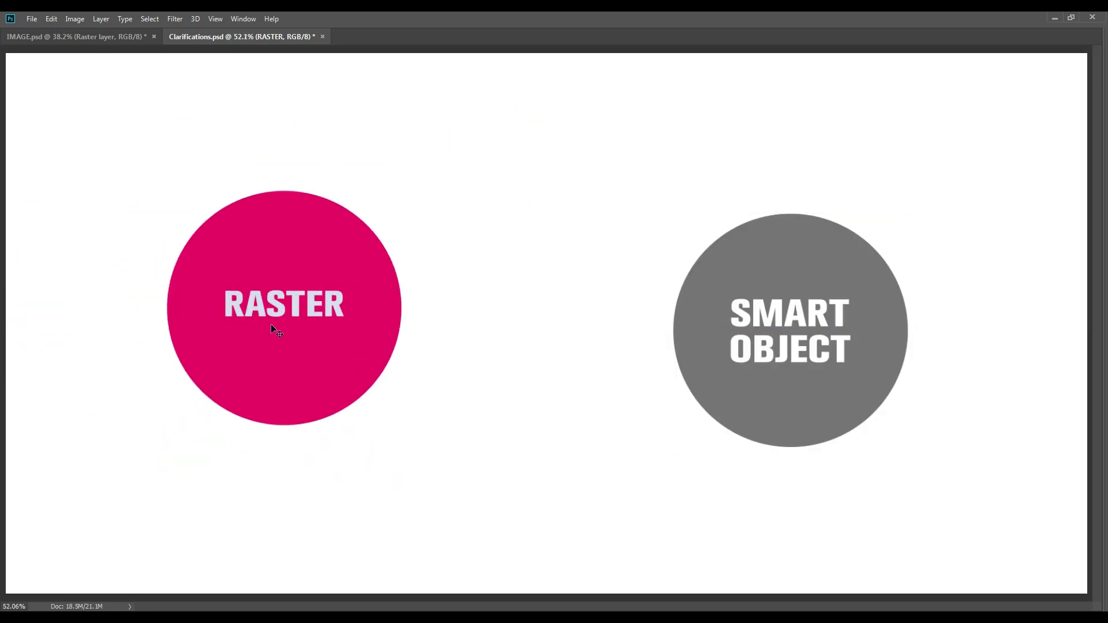
pyautogui.press('z')
pyautogui.moveTo(128, 241); pyautogui.dragTo(448, 420)
pyautogui.moveTo(151, 343); pyautogui.dragTo(506, 441)
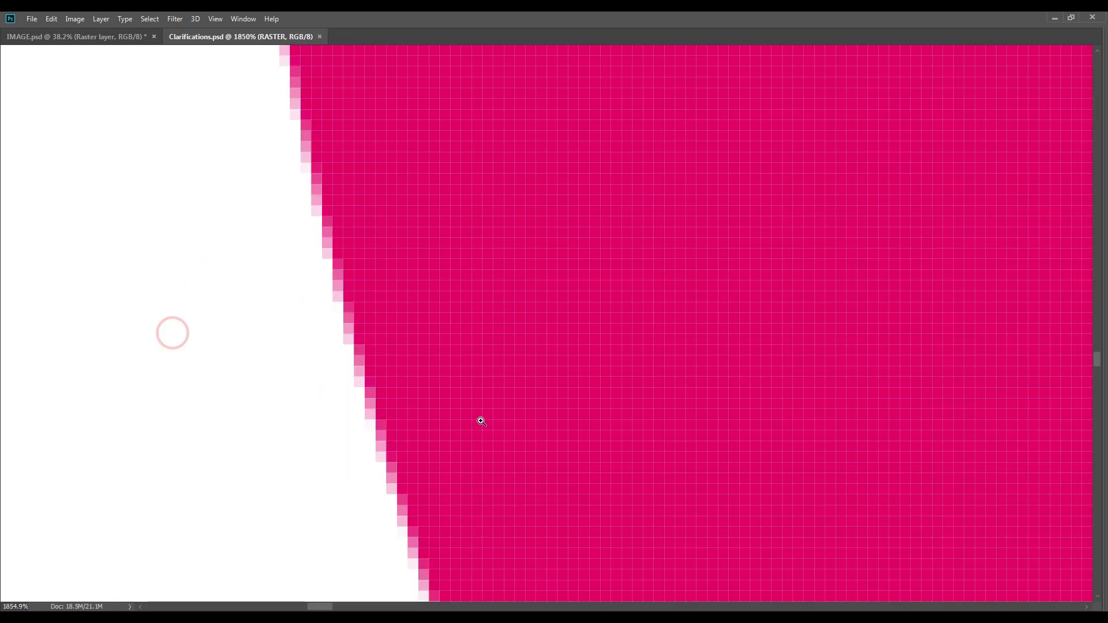
pyautogui.moveTo(606, 426); pyautogui.dragTo(338, 418)
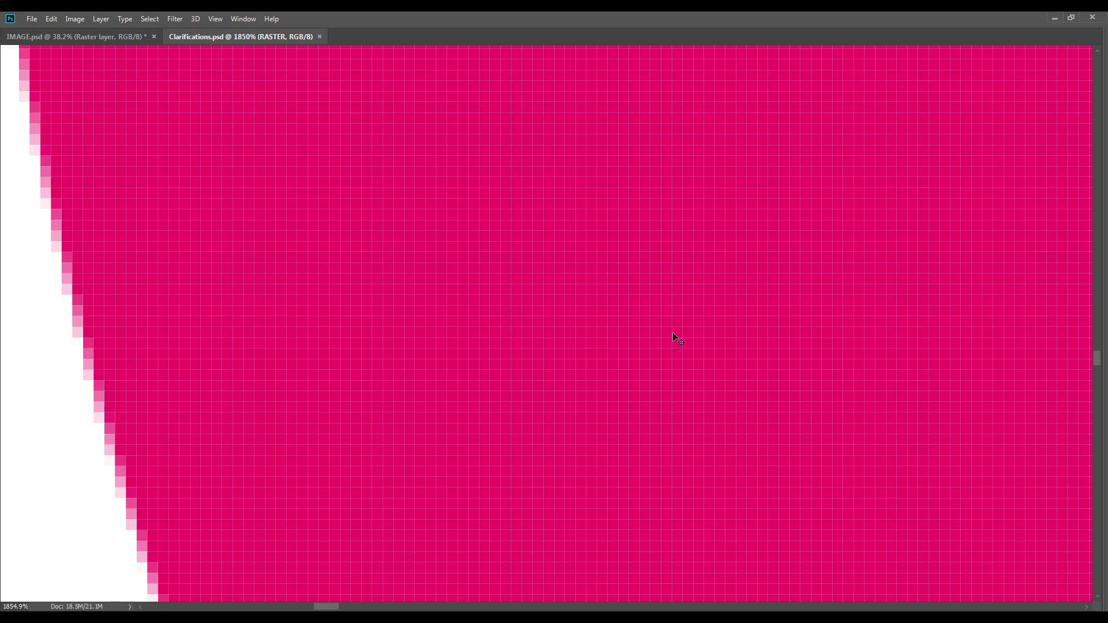
# Step: Shrink the RASTER circle around its centre to a small fraction of its size
pyautogui.hotkey('ctrl', '0')
pyautogui.hotkey('ctrl', 't')
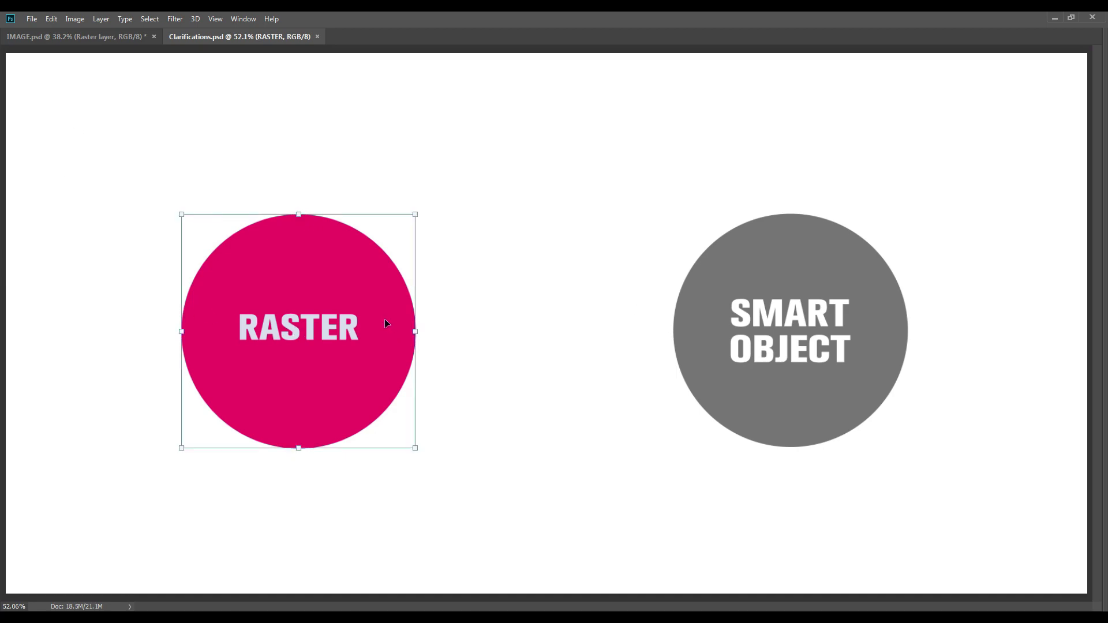
pyautogui.moveTo(417, 213); pyautogui.dragTo(344, 346)
pyautogui.press('Return')
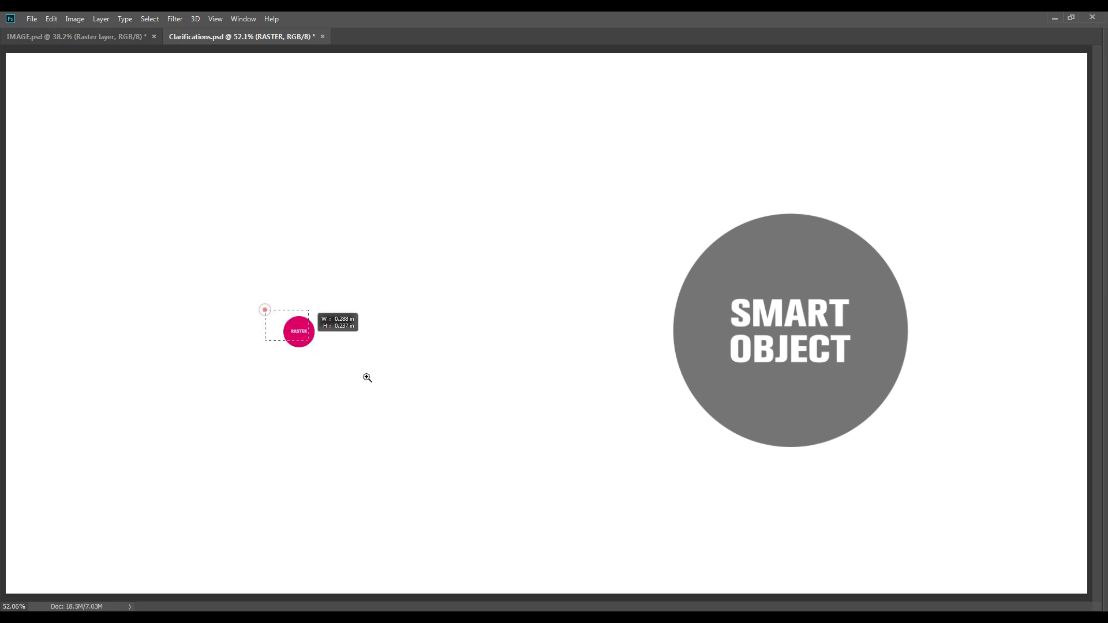
# Step: Examine the edge and lettering of the shrunken RASTER circle at pixel level
pyautogui.click(292, 349)
pyautogui.click(288, 191)
pyautogui.moveTo(171, 236); pyautogui.dragTo(542, 274)
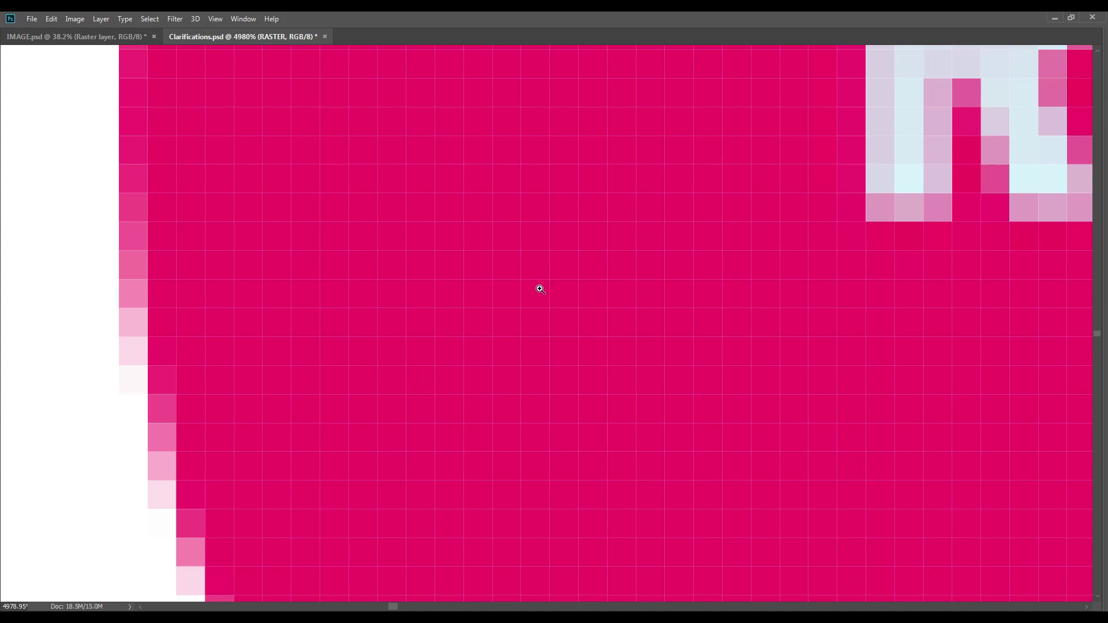
pyautogui.keyDown('alt'); pyautogui.click(717, 227); pyautogui.keyUp('alt')
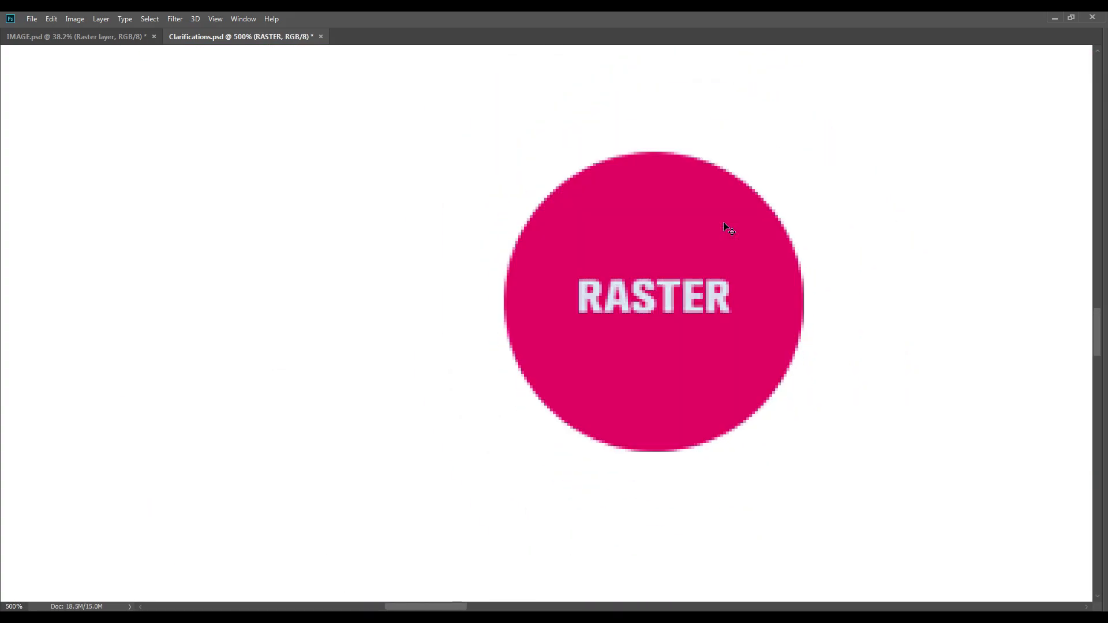
pyautogui.moveTo(720, 226); pyautogui.dragTo(576, 266)
pyautogui.moveTo(472, 352); pyautogui.dragTo(656, 408)
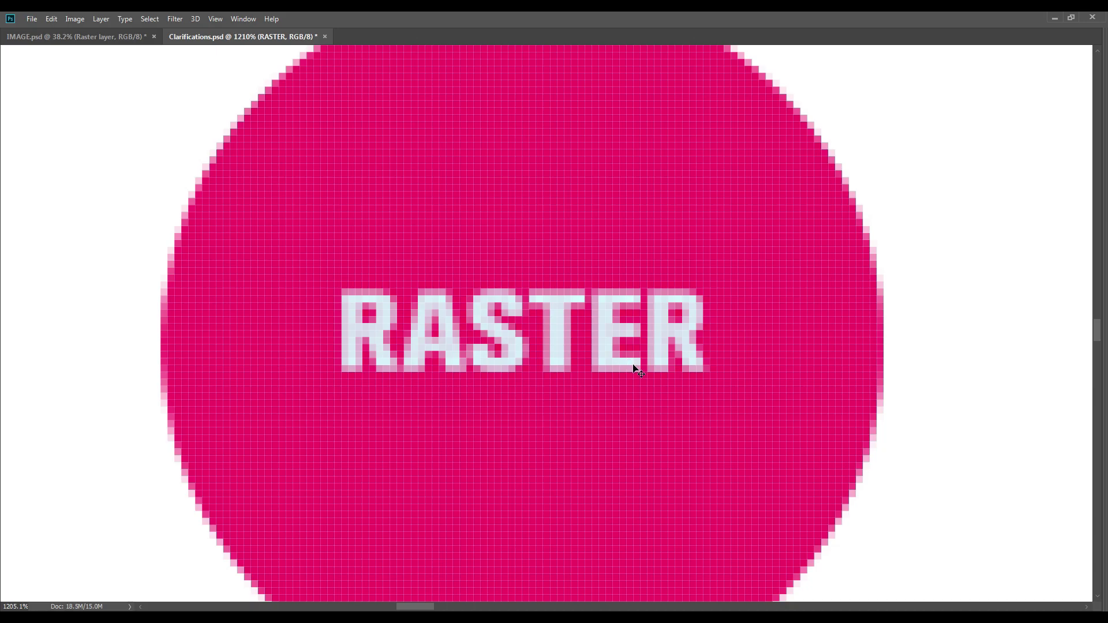
# Step: Enlarge the RASTER circle around its centre until it matches the size of the SMART OBJECT circle
pyautogui.hotkey('ctrl', '0')
pyautogui.hotkey('ctrl', 't')
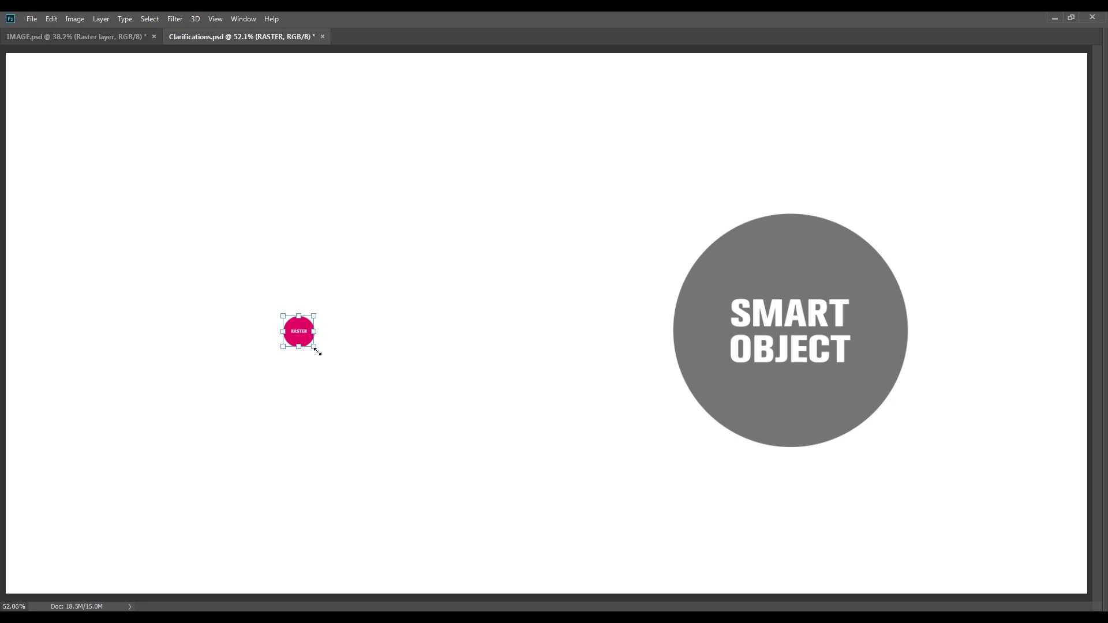
pyautogui.moveTo(315, 345); pyautogui.dragTo(440, 424)
pyautogui.press('Return')
# Step: Examine the lettering and edges of the enlarged RASTER circle for loss of sharpness
pyautogui.moveTo(277, 304); pyautogui.dragTo(635, 425)
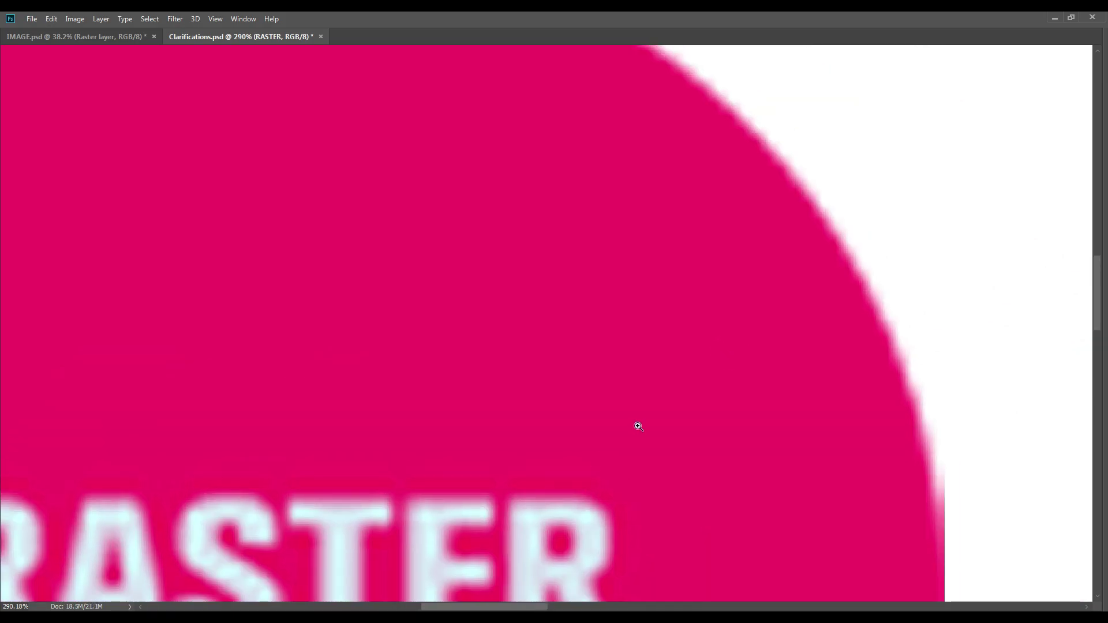
pyautogui.moveTo(580, 337); pyautogui.dragTo(545, 362)
pyautogui.moveTo(442, 326); pyautogui.dragTo(564, 124)
pyautogui.moveTo(668, 331)
pyautogui.mouseDown()
pyautogui.moveTo(400, 193)
pyautogui.moveTo(448, 279)
pyautogui.moveTo(552, 334)
pyautogui.moveTo(676, 312)
pyautogui.mouseUp()
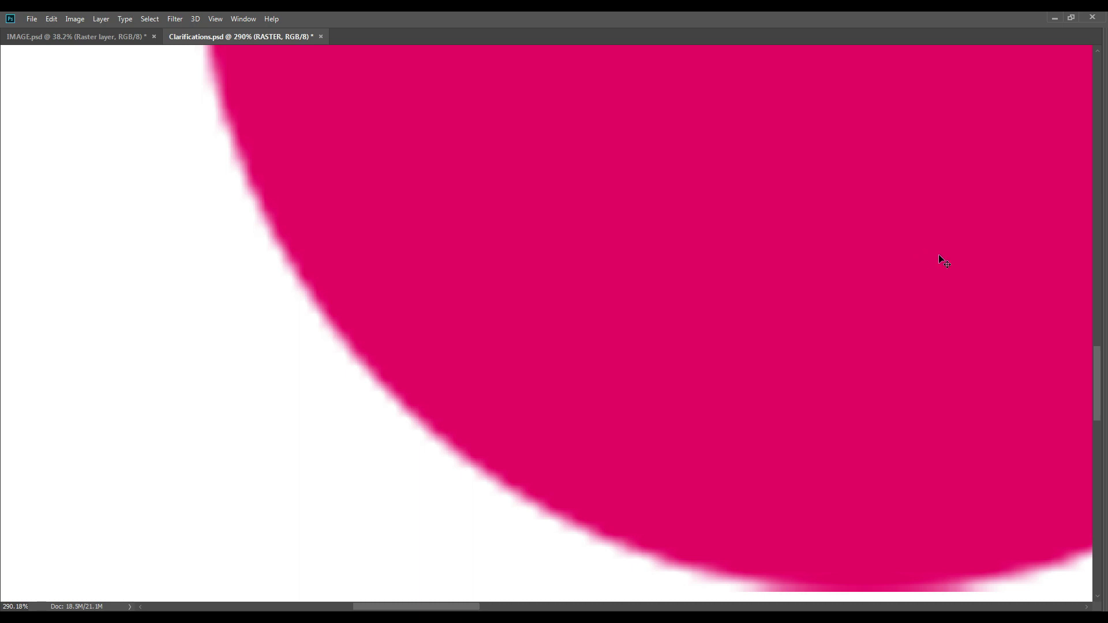
pyautogui.hotkey('ctrl', '0')
pyautogui.moveTo(179, 331); pyautogui.dragTo(657, 403)
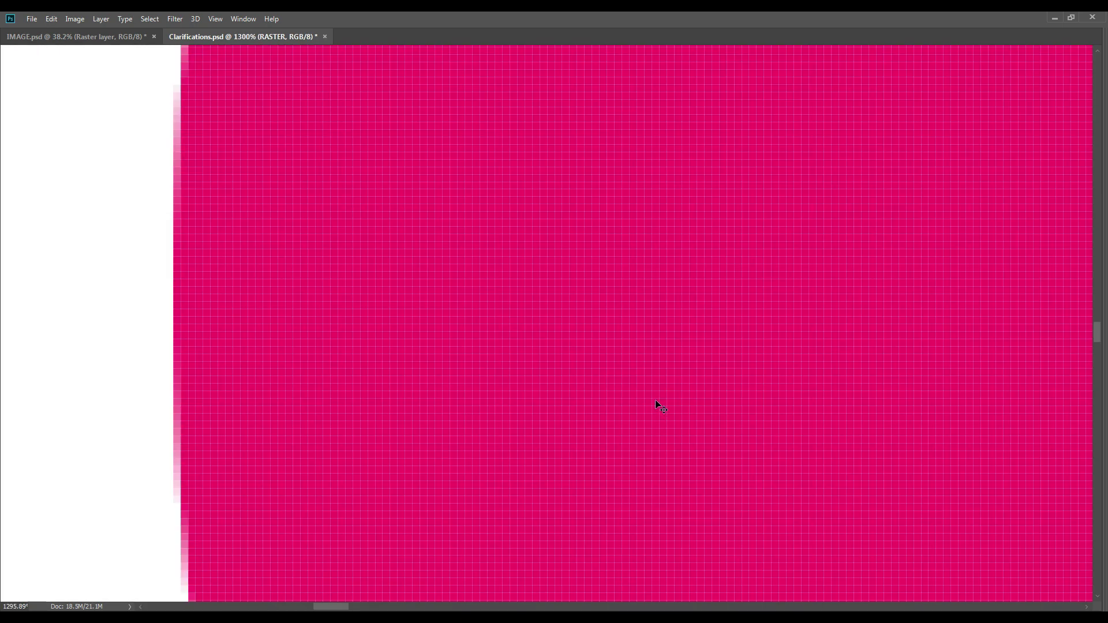
pyautogui.hotkey('ctrl', '0')
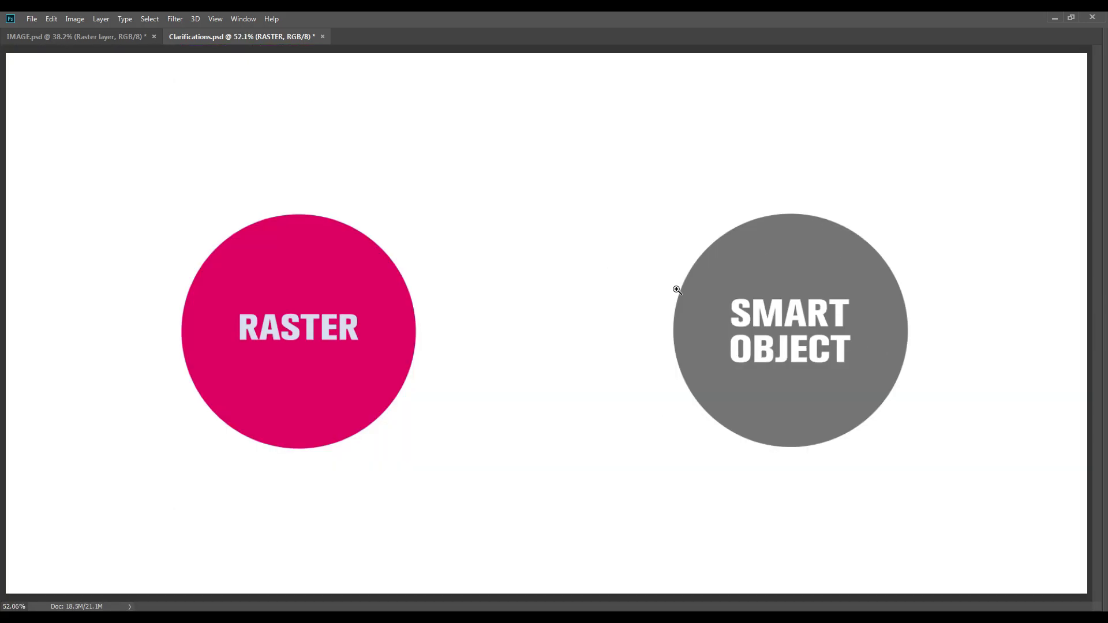
# Step: Inspect the SMART OBJECT circle's edge pixels and show the Layers panel
pyautogui.moveTo(687, 299); pyautogui.dragTo(601, 346)
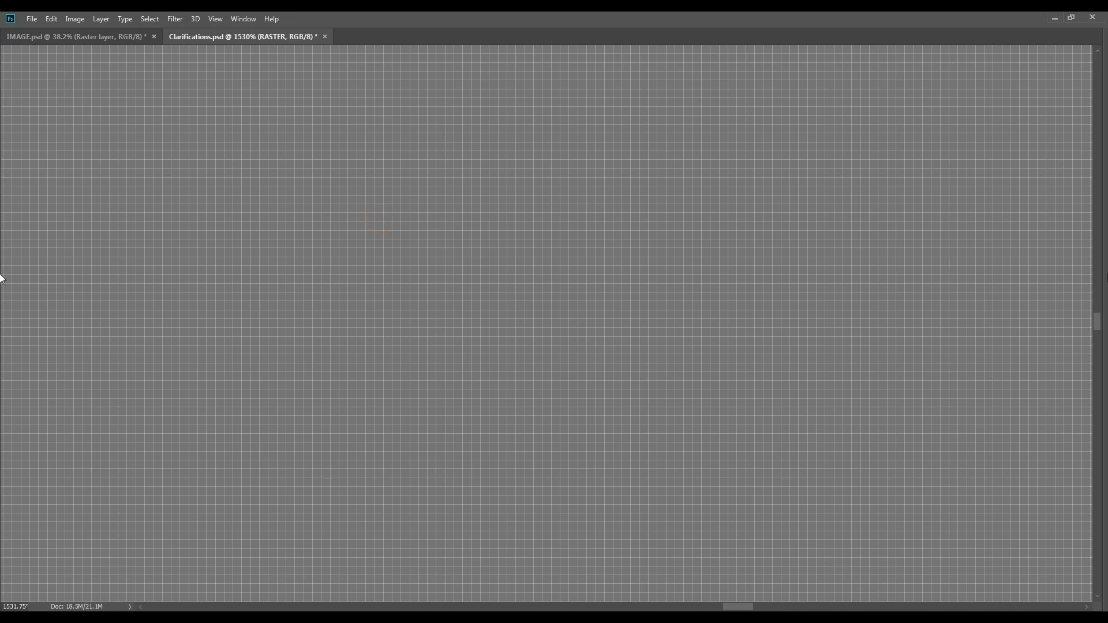
pyautogui.hotkey('shift', 'Tab')
pyautogui.press('Tab')
pyautogui.press('Tab')
pyautogui.hotkey('shift', 'Tab')
pyautogui.hotkey('ctrl', '-')
pyautogui.hotkey('ctrl', '-')
pyautogui.hotkey('ctrl', '-')
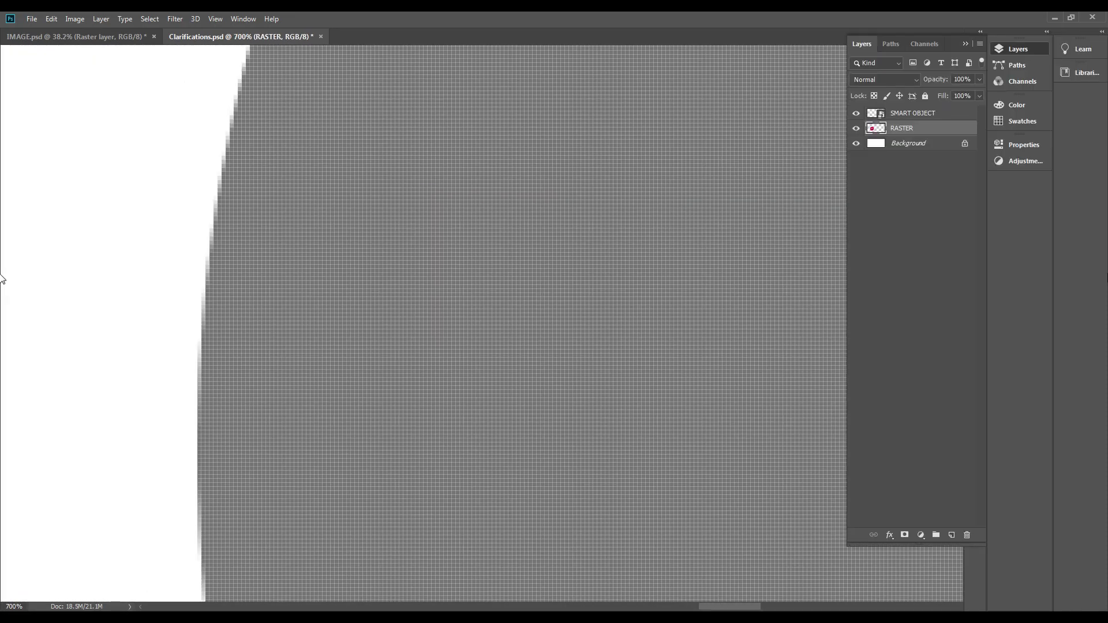
# Step: Select the SMART OBJECT layer, shrink it strongly around its centre, and view the result up close
pyautogui.press('Tab')
pyautogui.hotkey('ctrl', '0')
pyautogui.rightClick(407, 239)
pyautogui.click(433, 246)
pyautogui.hotkey('ctrl', 't')
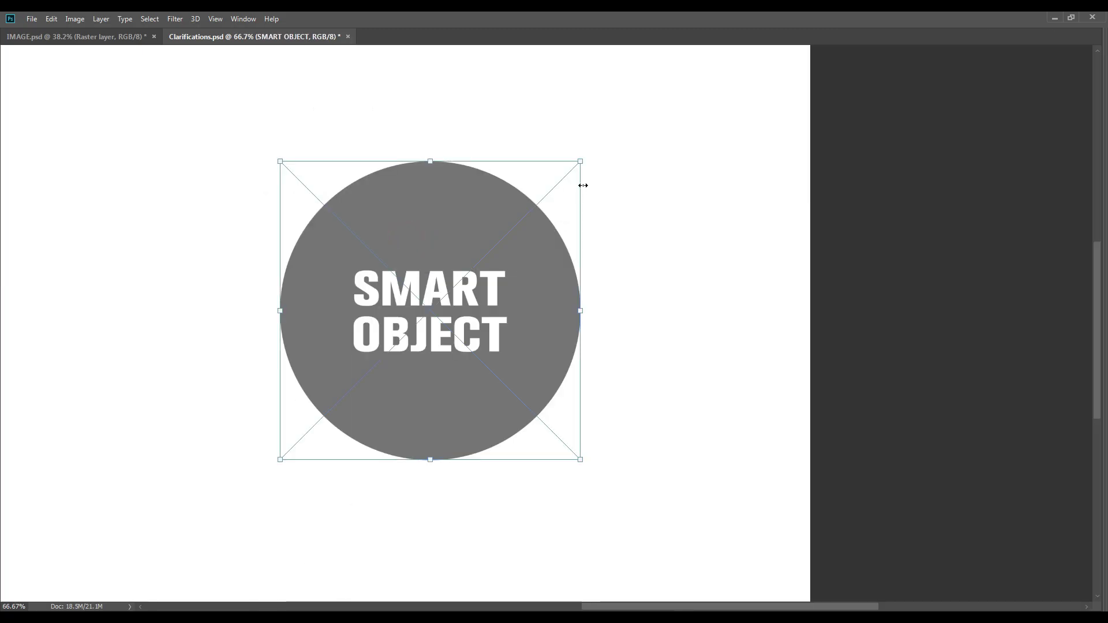
pyautogui.moveTo(581, 159); pyautogui.dragTo(475, 304)
pyautogui.press('Return')
pyautogui.moveTo(379, 282); pyautogui.dragTo(465, 330)
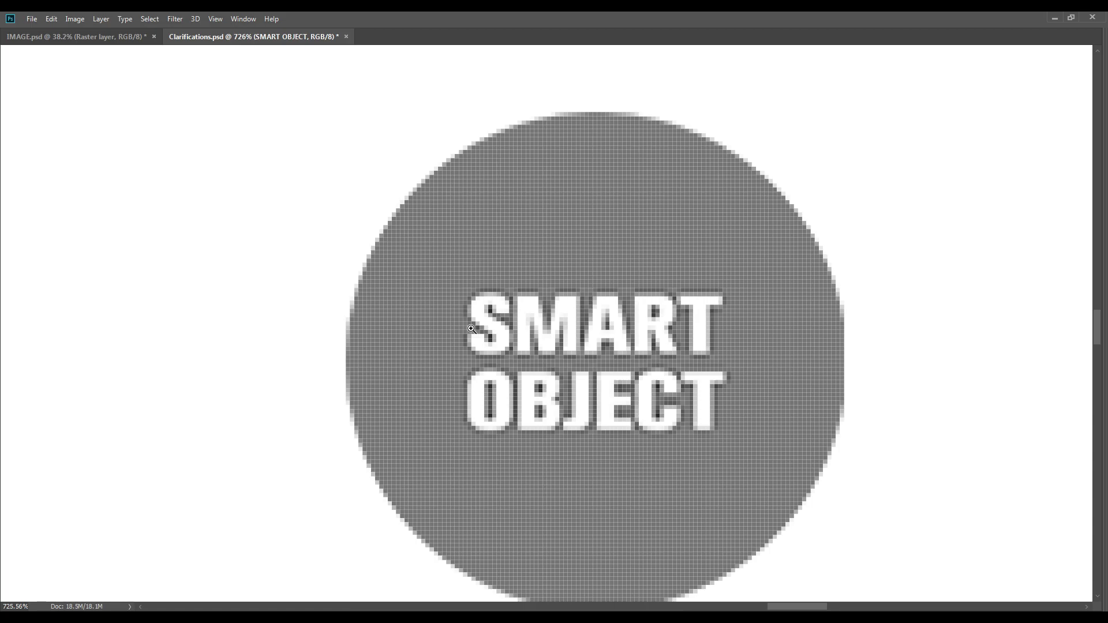
# Step: Enlarge the SMART OBJECT circle around its centre until it matches the size of the RASTER circle
pyautogui.hotkey('ctrl', '0')
pyautogui.press('v')
pyautogui.moveTo(882, 310); pyautogui.dragTo(1010, 180)
pyautogui.press('Return')
# Step: Examine the lettering and edges of the enlarged SMART OBJECT circle at several magnifications
pyautogui.press('z')
pyautogui.moveTo(727, 221); pyautogui.dragTo(872, 314)
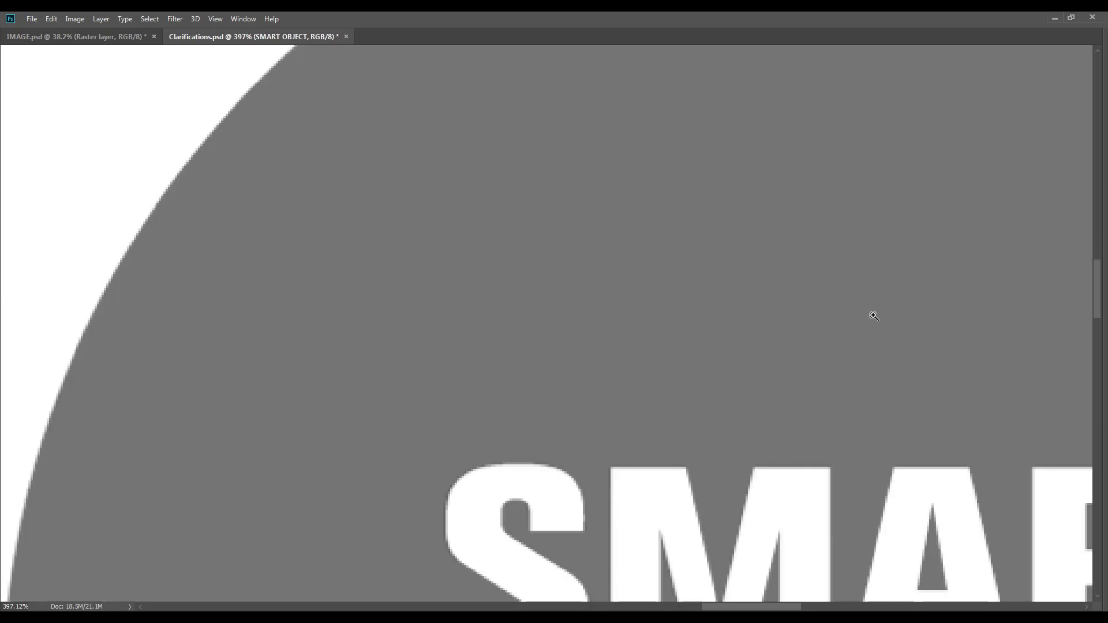
pyautogui.click(585, 489)
pyautogui.scroll(-5, 605, 292)
pyautogui.hscroll(-4, 605, 292)
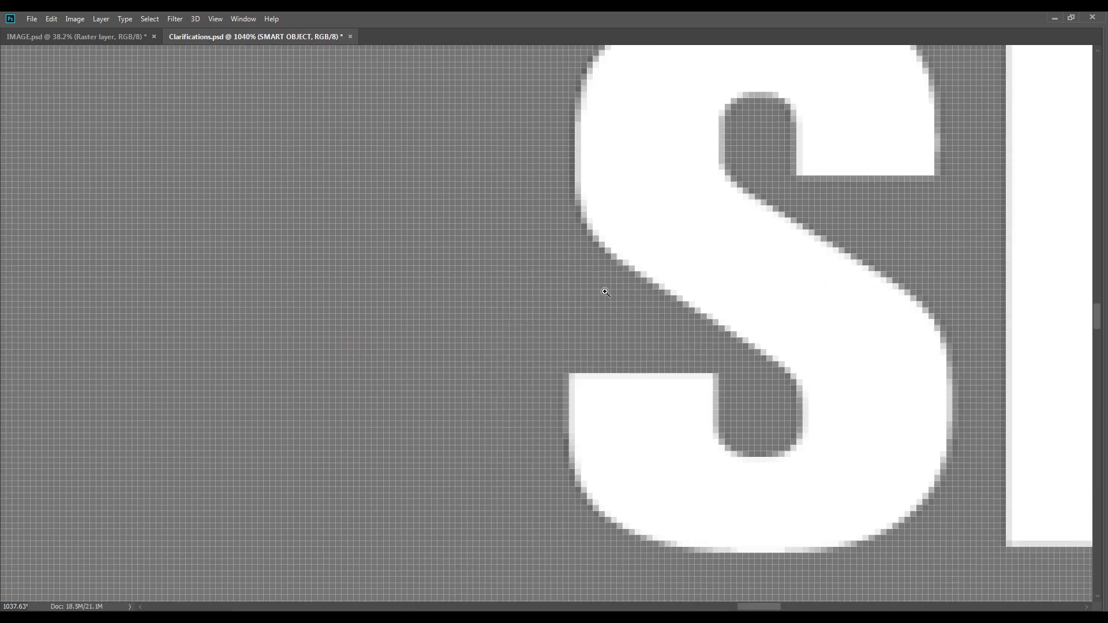
pyautogui.hotkey('ctrl', '0')
pyautogui.moveTo(562, 232); pyautogui.dragTo(468, 367)
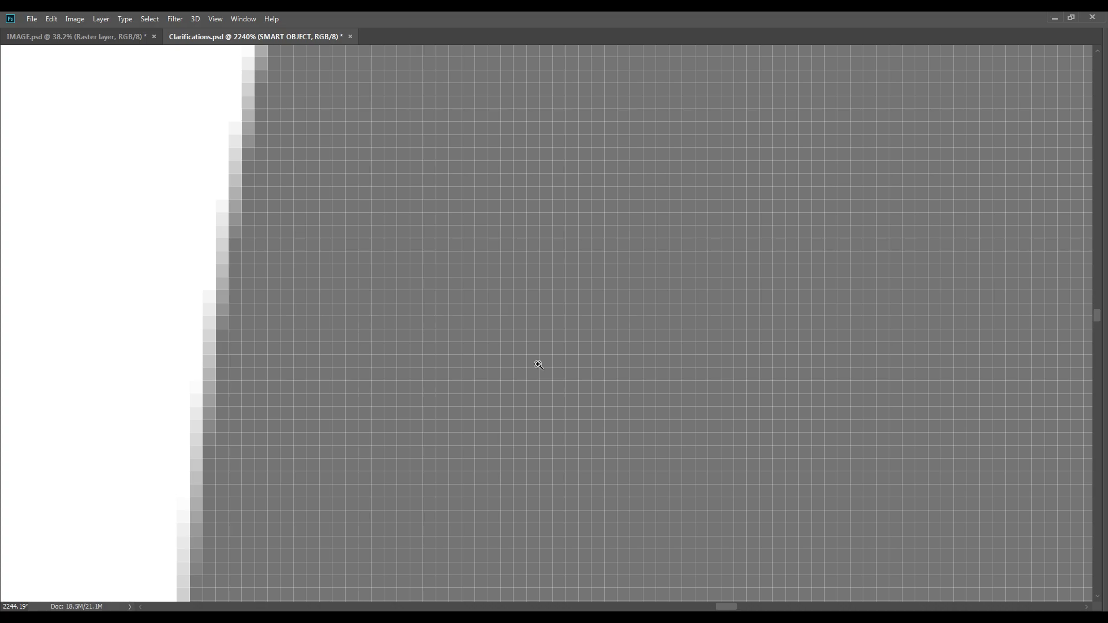
pyautogui.hotkey('ctrl', '0')
pyautogui.moveTo(729, 249); pyautogui.dragTo(947, 349)
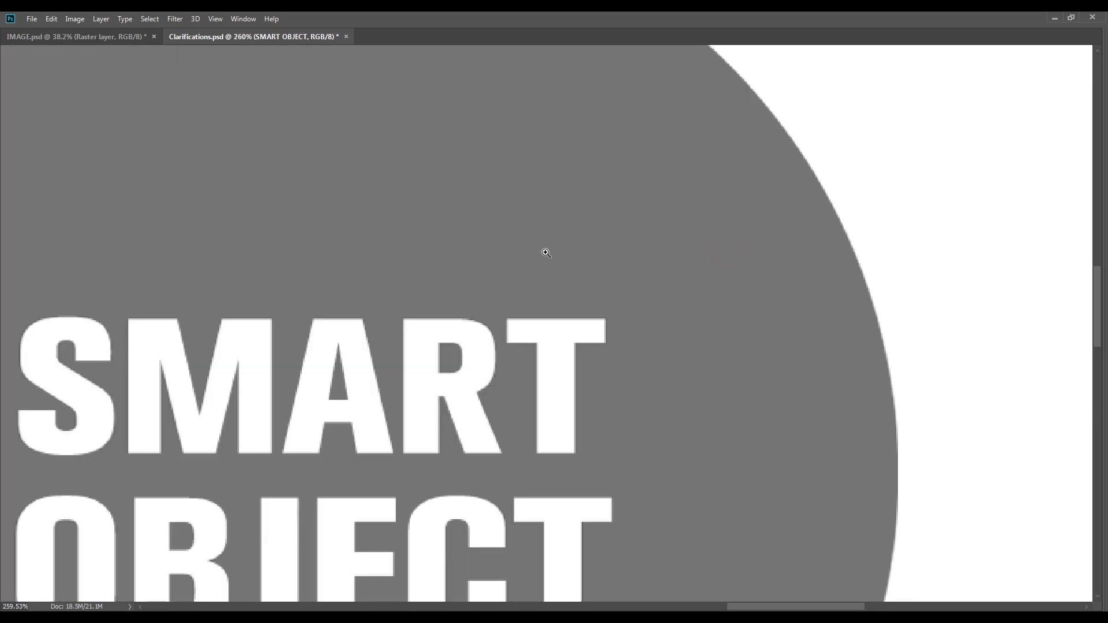
pyautogui.moveTo(404, 259); pyautogui.dragTo(814, 404)
pyautogui.moveTo(905, 346); pyautogui.dragTo(517, 433)
pyautogui.moveTo(590, 276); pyautogui.dragTo(883, 439)
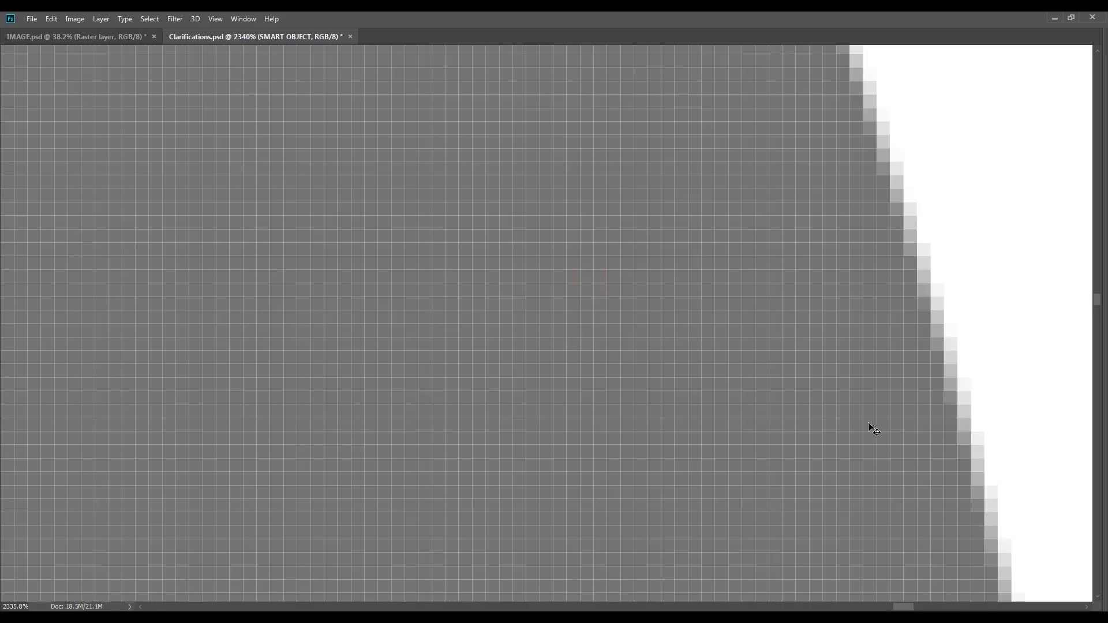
pyautogui.hotkey('ctrl', '0')
# Step: Show the Layers panel, and select the RASTER layer and the SMART OBJECT layer in turn from their circles
pyautogui.press('Tab')
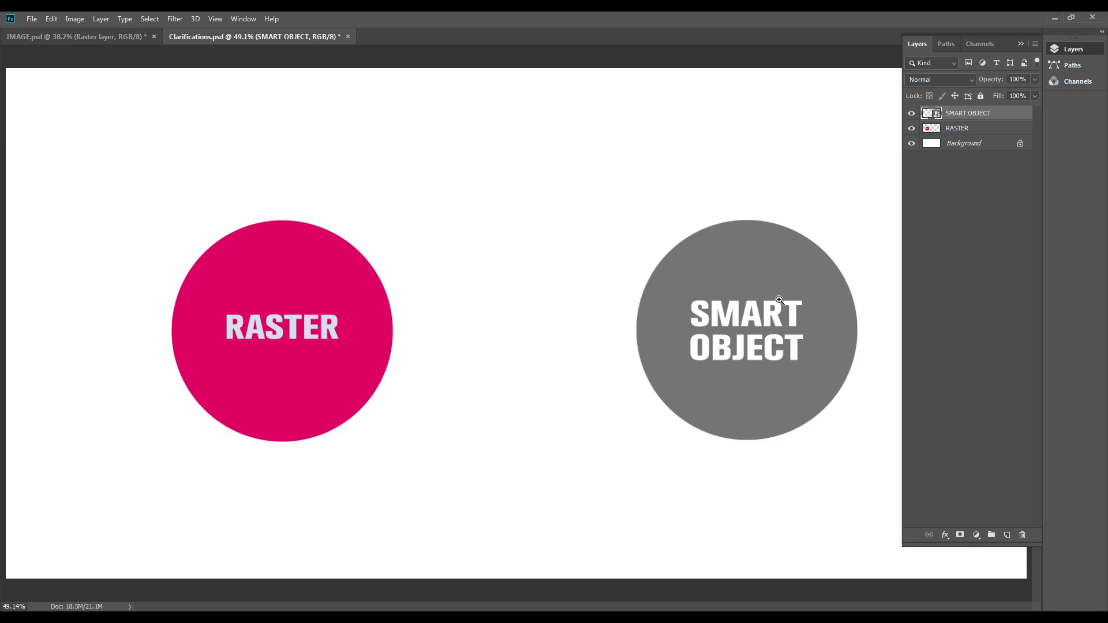
pyautogui.keyDown('ctrl'); pyautogui.click(297, 359); pyautogui.keyUp('ctrl')
pyautogui.rightClick(295, 355)
pyautogui.click(311, 359)
pyautogui.moveTo(341, 378)
pyautogui.mouseDown()
pyautogui.moveTo(303, 385)
pyautogui.moveTo(342, 378)
pyautogui.mouseUp()
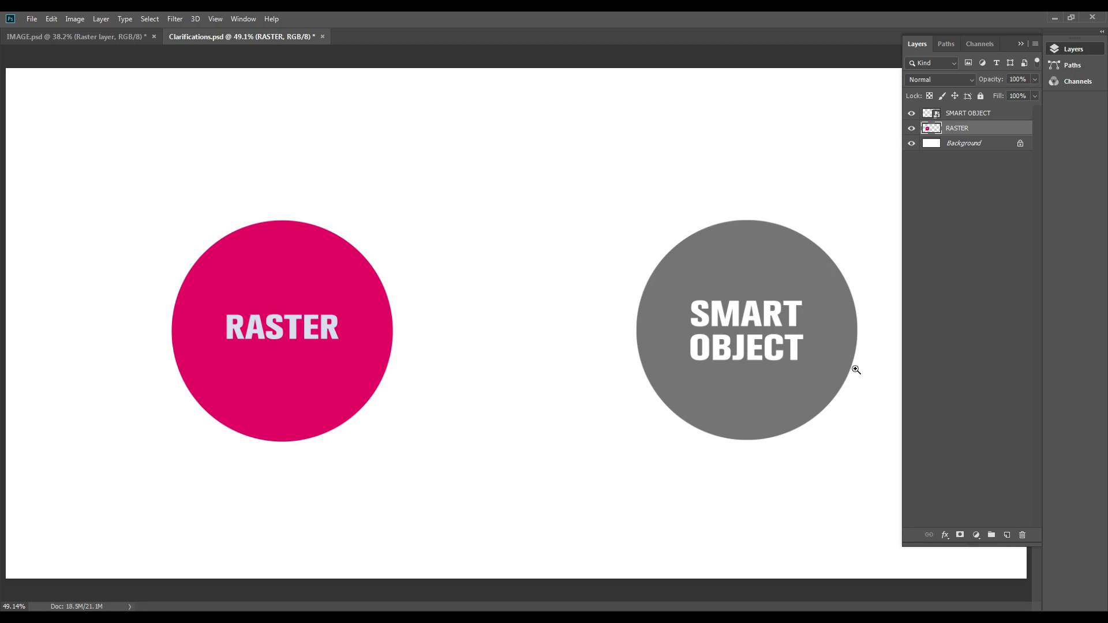
pyautogui.rightClick(743, 303)
pyautogui.click(768, 306)
pyautogui.moveTo(767, 311)
pyautogui.mouseDown()
pyautogui.moveTo(762, 263)
pyautogui.moveTo(772, 330)
pyautogui.moveTo(759, 328)
pyautogui.mouseUp()
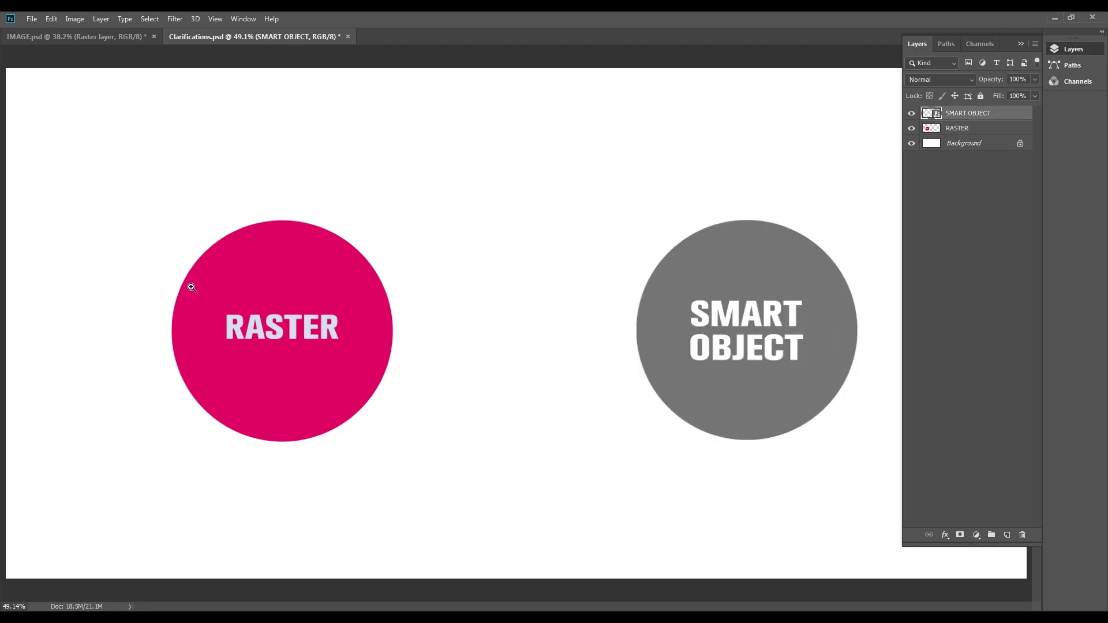
# Step: Erase part of the RASTER circle's edge with a 250 px Eraser on the RASTER layer, and undo the stroke
pyautogui.press('Tab')
pyautogui.press('e')
pyautogui.keyDown('ctrl'); pyautogui.rightClick(209, 275); pyautogui.keyUp('ctrl')
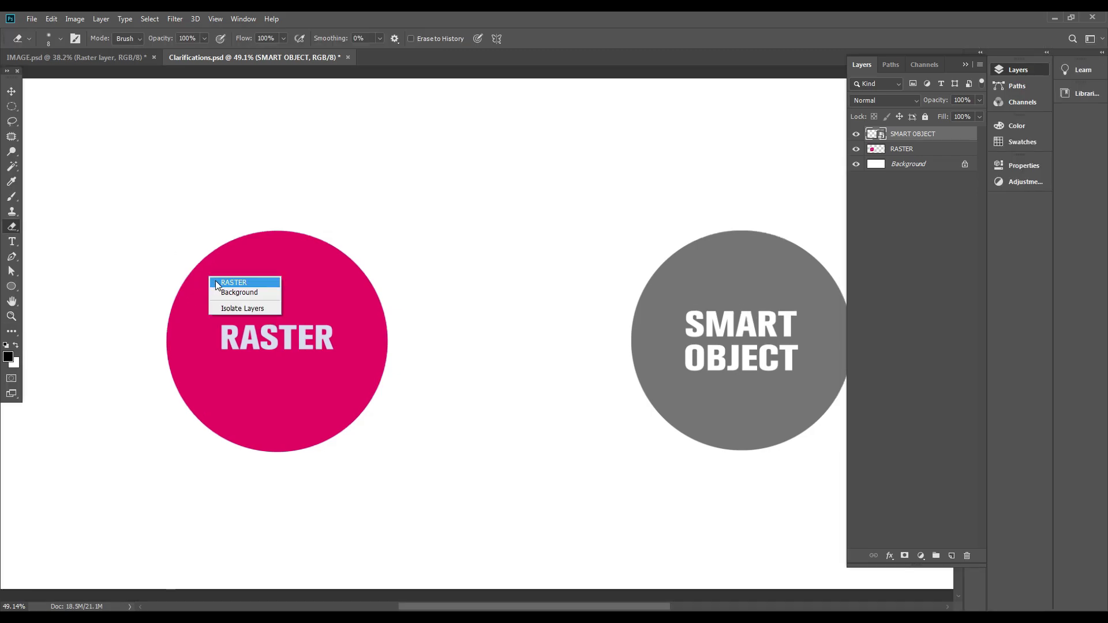
pyautogui.click(230, 282)
pyautogui.moveTo(348, 249)
pyautogui.mouseDown()
pyautogui.moveTo(384, 305)
pyautogui.moveTo(384, 370)
pyautogui.moveTo(363, 410)
pyautogui.moveTo(300, 446)
pyautogui.moveTo(261, 441)
pyautogui.moveTo(243, 417)
pyautogui.moveTo(212, 420)
pyautogui.moveTo(413, 440)
pyautogui.mouseUp()
pyautogui.hotkey('ctrl', 'z')
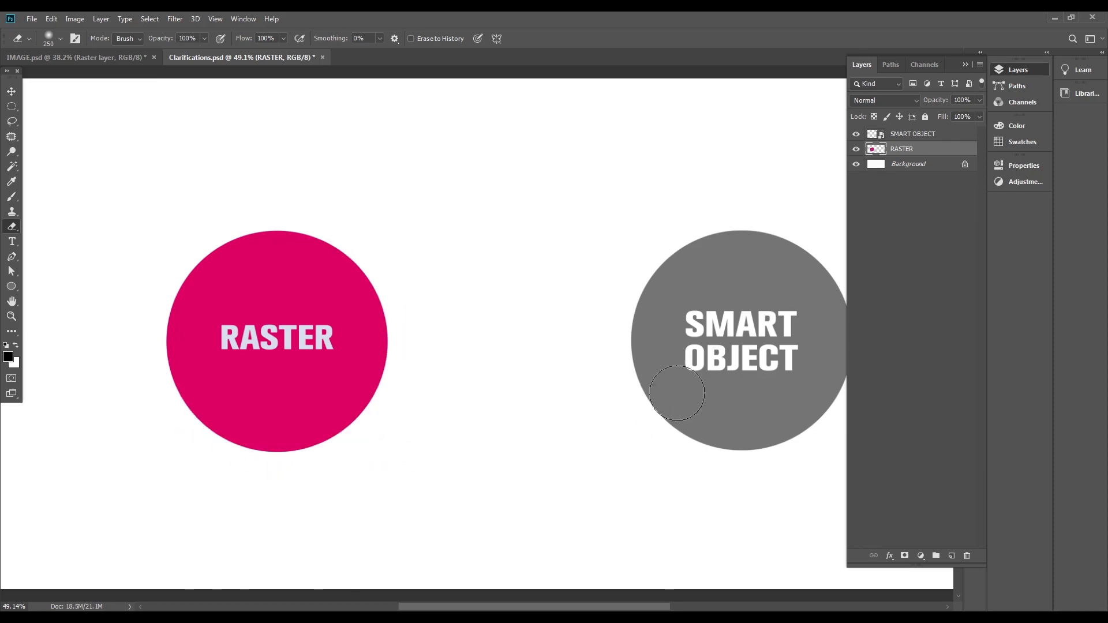
# Step: Select the SMART OBJECT layer while the Eraser is active
pyautogui.keyDown('ctrl'); pyautogui.rightClick(690, 318); pyautogui.keyUp('ctrl')
pyautogui.click(715, 321)
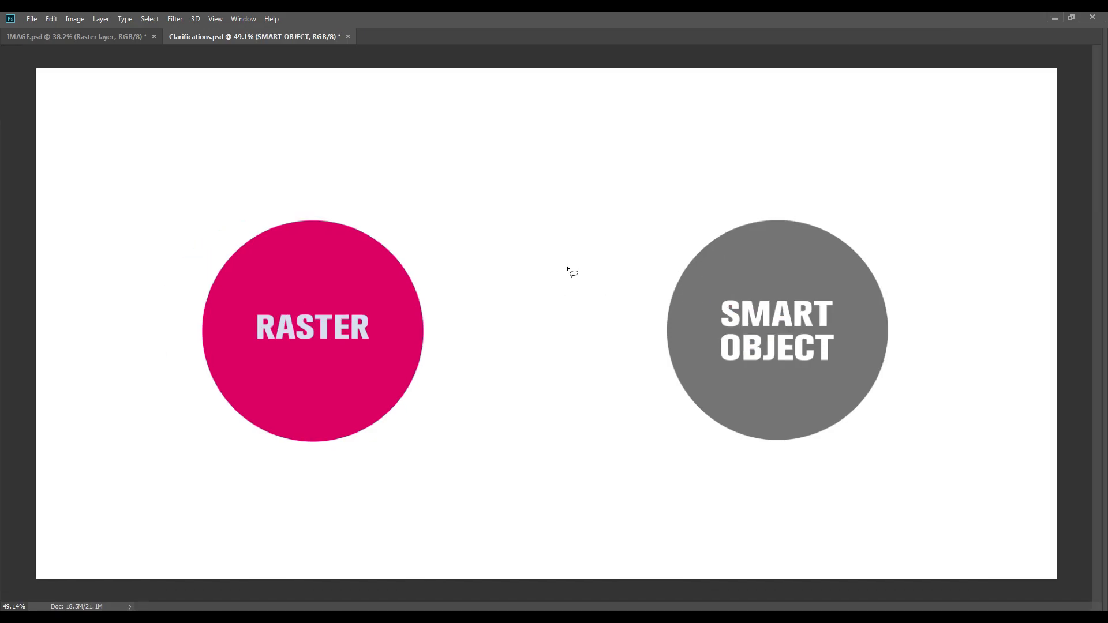
# Step: Delete a freehand Lasso selection across the upper part of the RASTER circle on its layer, and undo the deletion
pyautogui.click(12, 122)
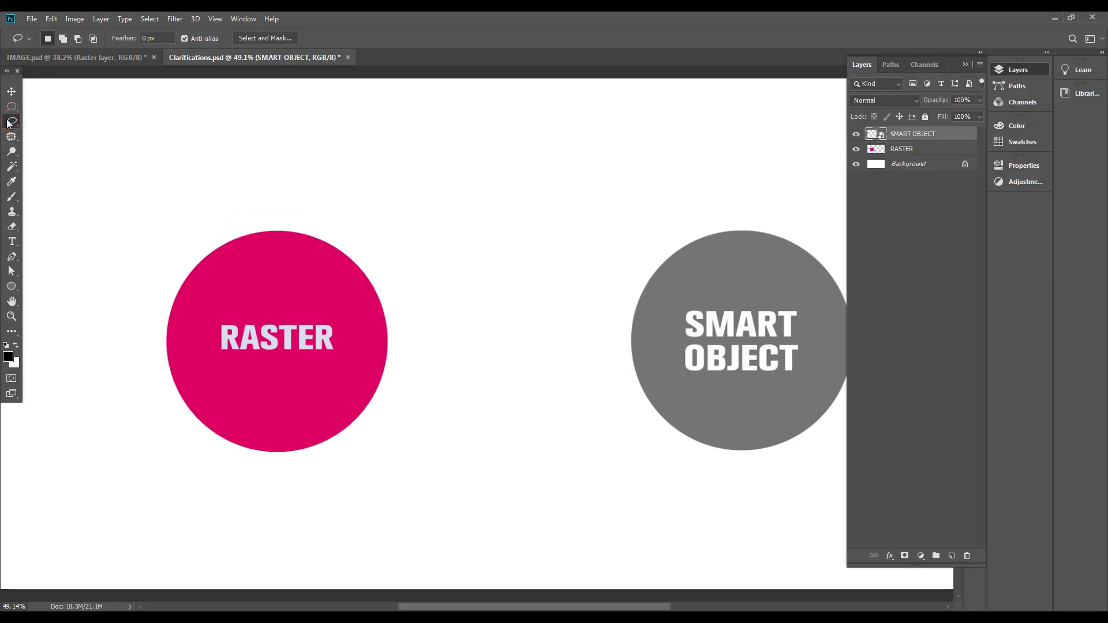
pyautogui.moveTo(283, 198)
pyautogui.mouseDown()
pyautogui.moveTo(391, 299)
pyautogui.moveTo(447, 194)
pyautogui.mouseUp()
pyautogui.keyDown('ctrl'); pyautogui.rightClick(326, 313); pyautogui.keyUp('ctrl')
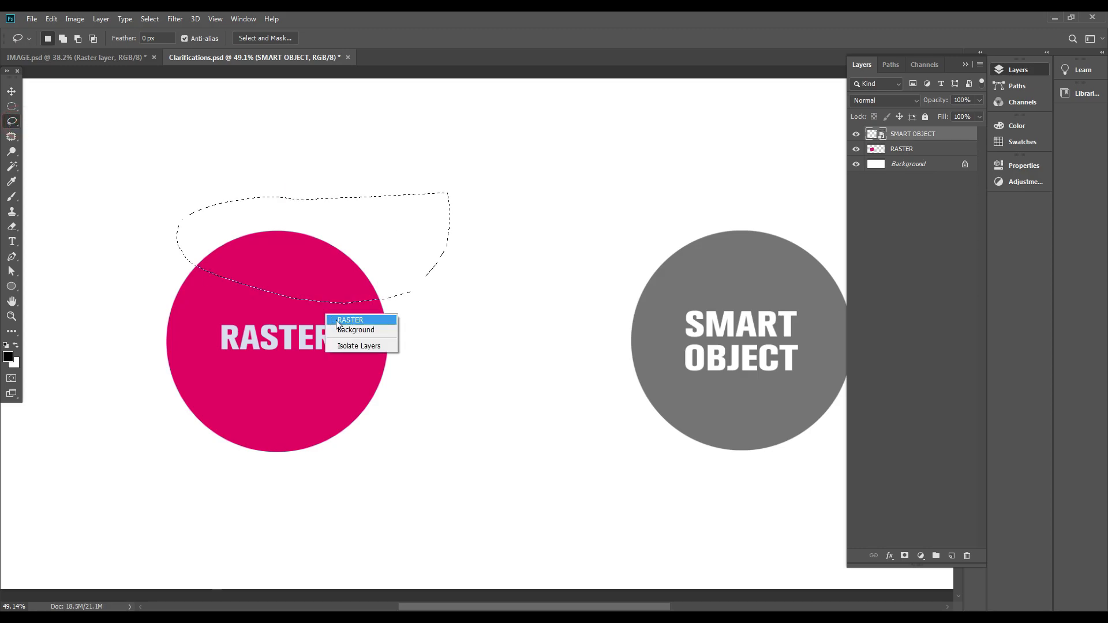
pyautogui.click(338, 321)
pyautogui.press('Delete')
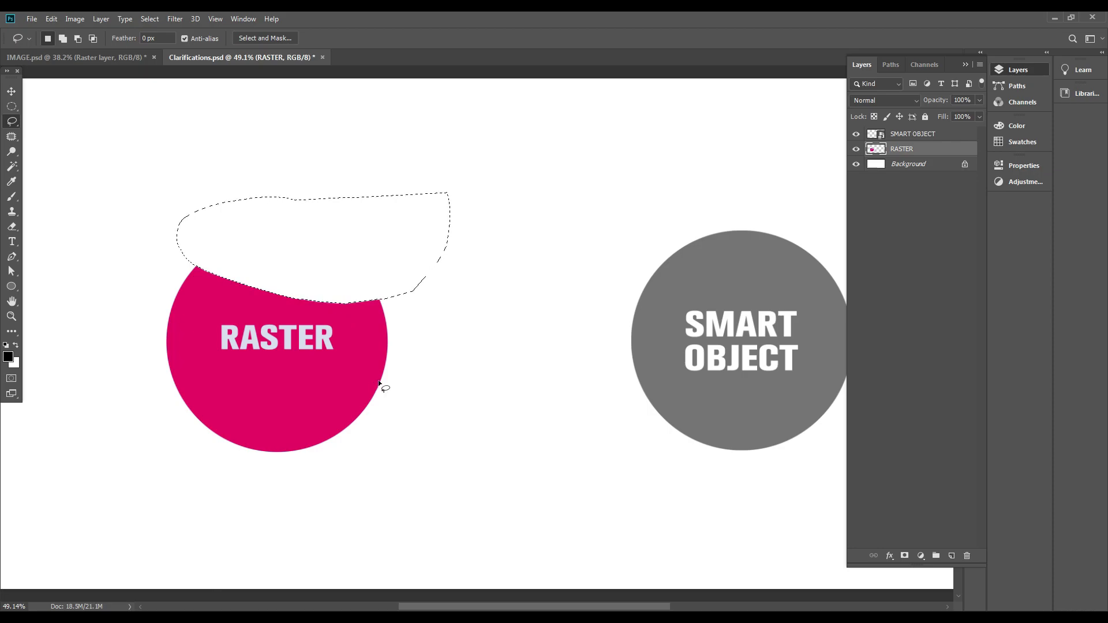
pyautogui.hotkey('ctrl', 'z')
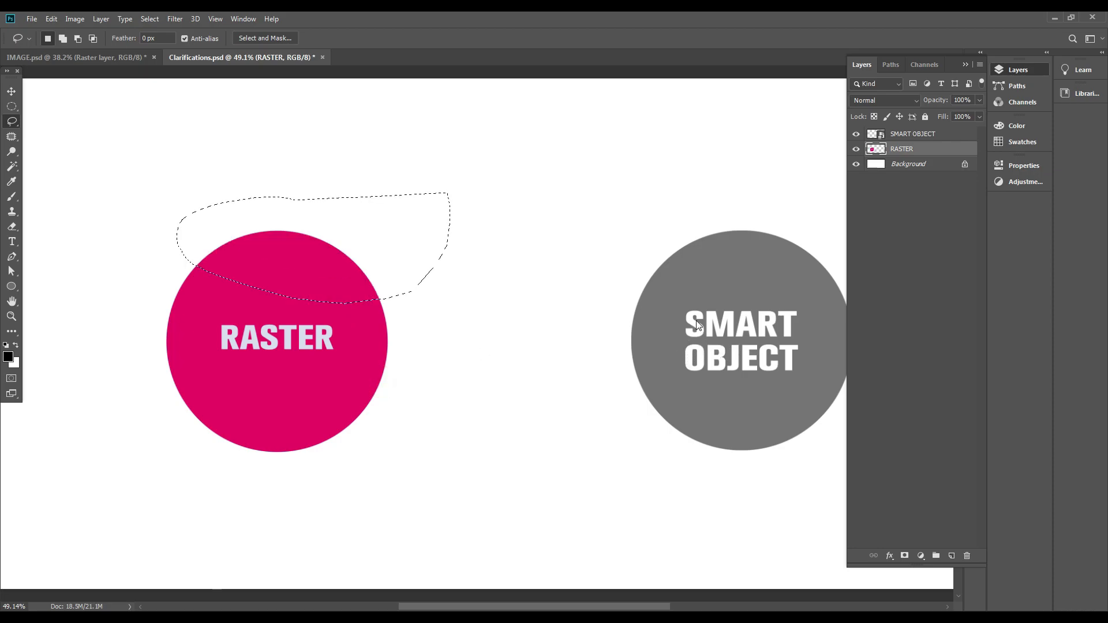
# Step: Try to delete a freehand Lasso selection over the upper part of the SMART OBJECT circle on its layer, and deselect
pyautogui.keyDown('ctrl'); pyautogui.rightClick(697, 325); pyautogui.keyUp('ctrl')
pyautogui.click(712, 321)
pyautogui.moveTo(648, 226)
pyautogui.mouseDown()
pyautogui.moveTo(629, 296)
pyautogui.moveTo(779, 177)
pyautogui.moveTo(728, 192)
pyautogui.mouseUp()
pyautogui.press('Delete')
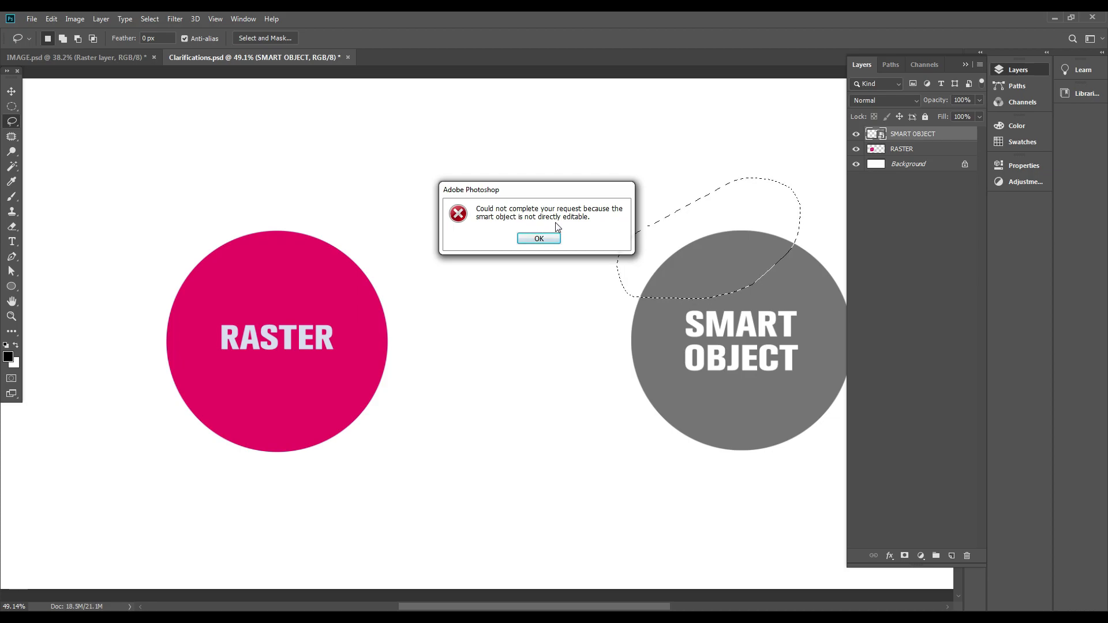
pyautogui.click(543, 238)
pyautogui.hotkey('ctrl', 'd')
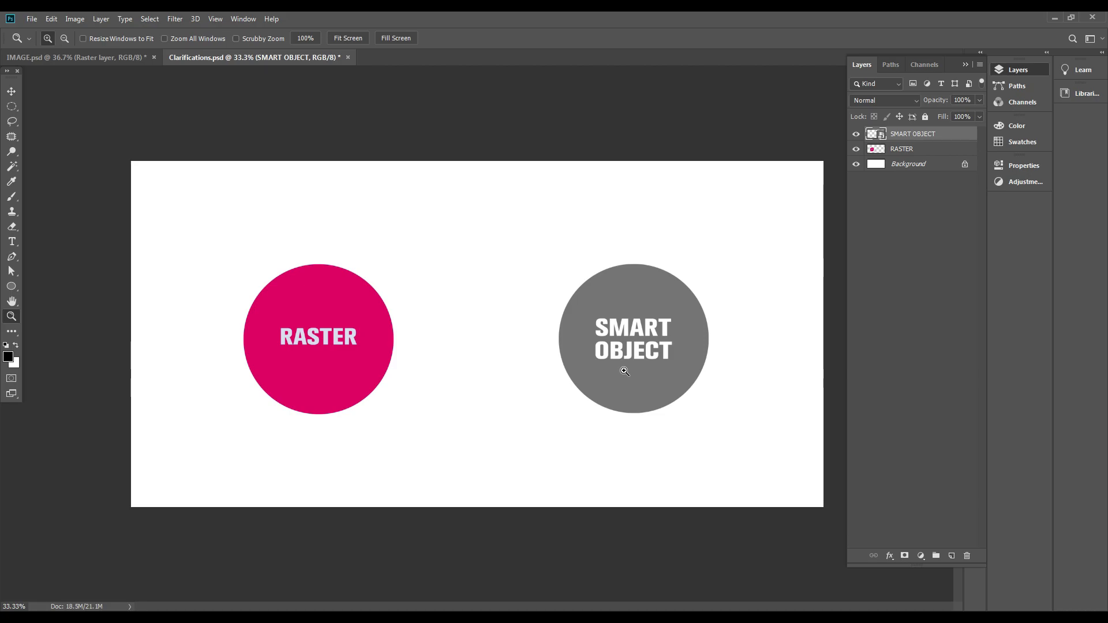
# Step: Apply a Motion Blur filter with a 0° angle and a distance of 85 pixels to the RASTER layer
pyautogui.keyDown('ctrl'); pyautogui.rightClick(354, 331); pyautogui.keyUp('ctrl')
pyautogui.click(360, 322)
pyautogui.moveTo(379, 343); pyautogui.dragTo(463, 343)
pyautogui.hotkey('ctrl', 'z')
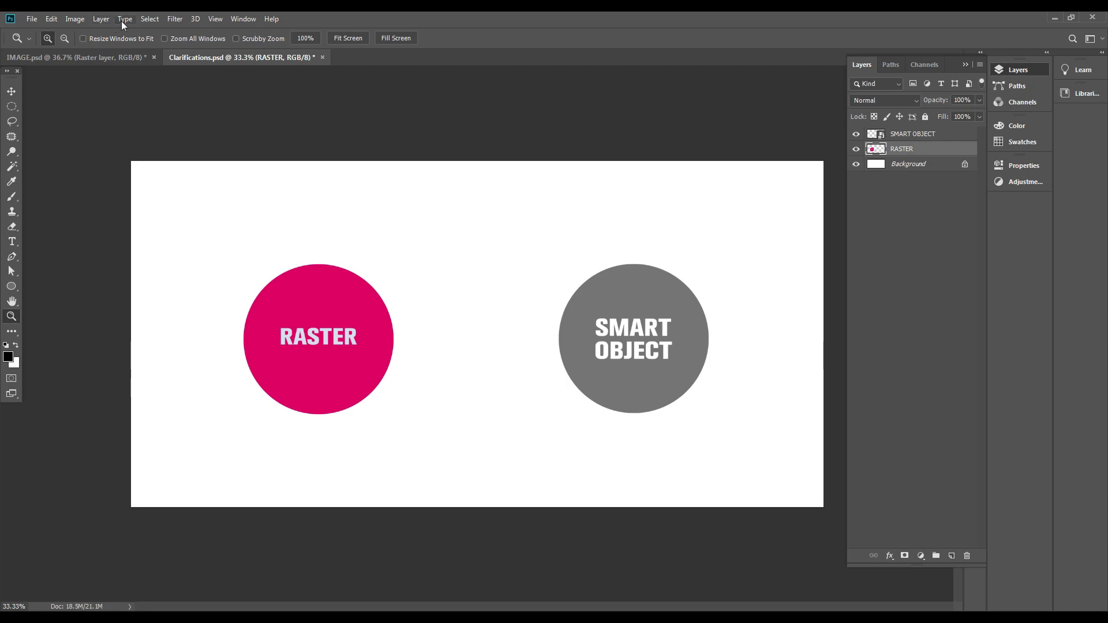
pyautogui.click(173, 19)
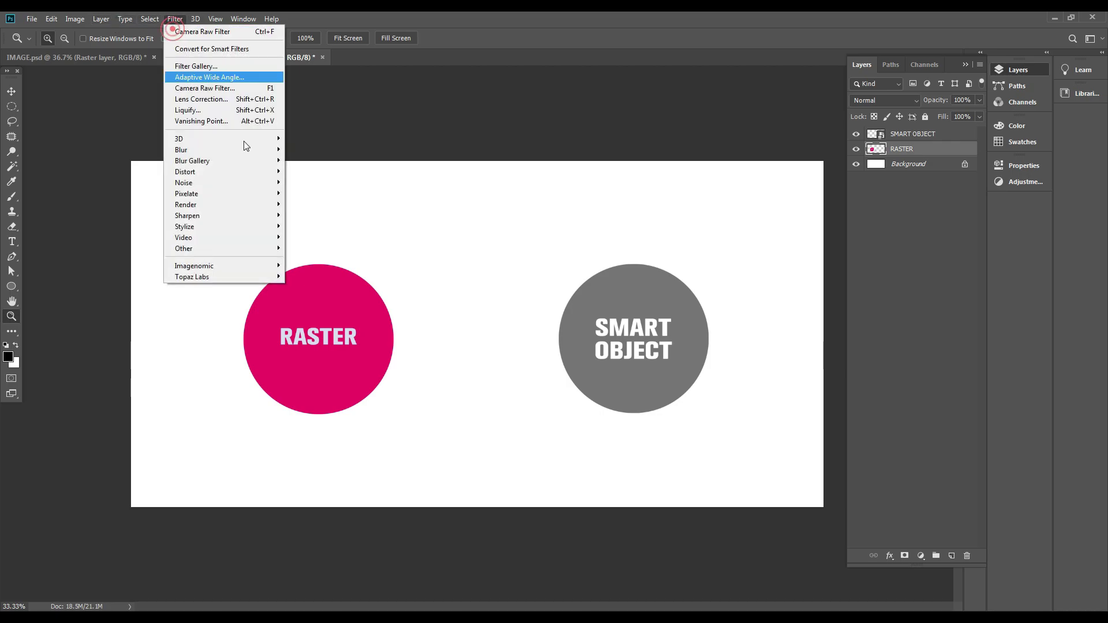
pyautogui.click(203, 151)
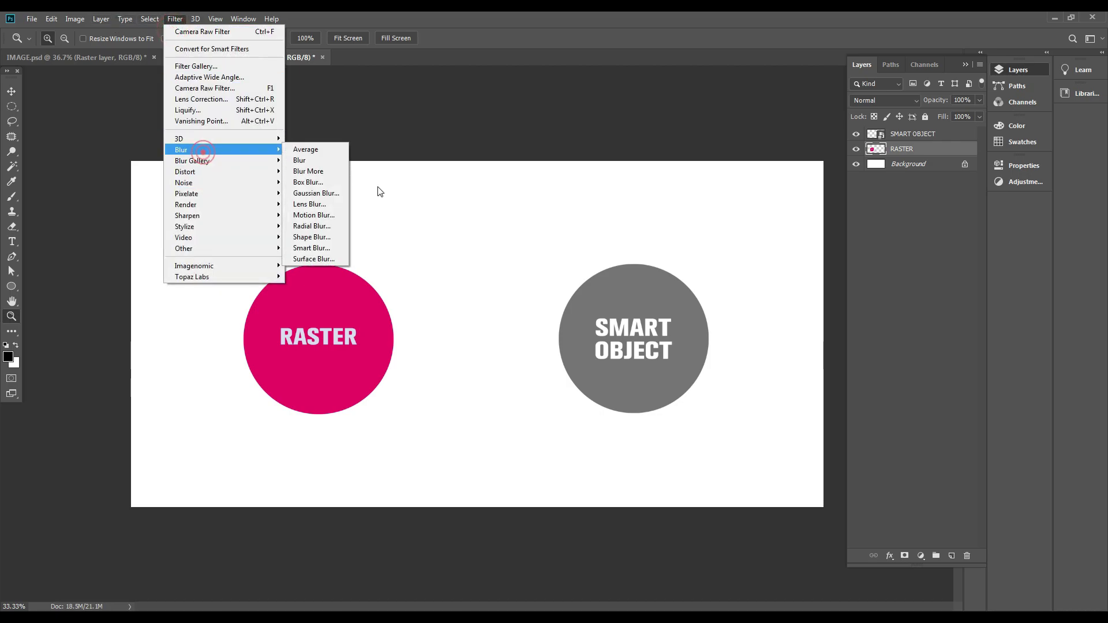
pyautogui.click(314, 215)
pyautogui.moveTo(686, 333); pyautogui.dragTo(696, 332)
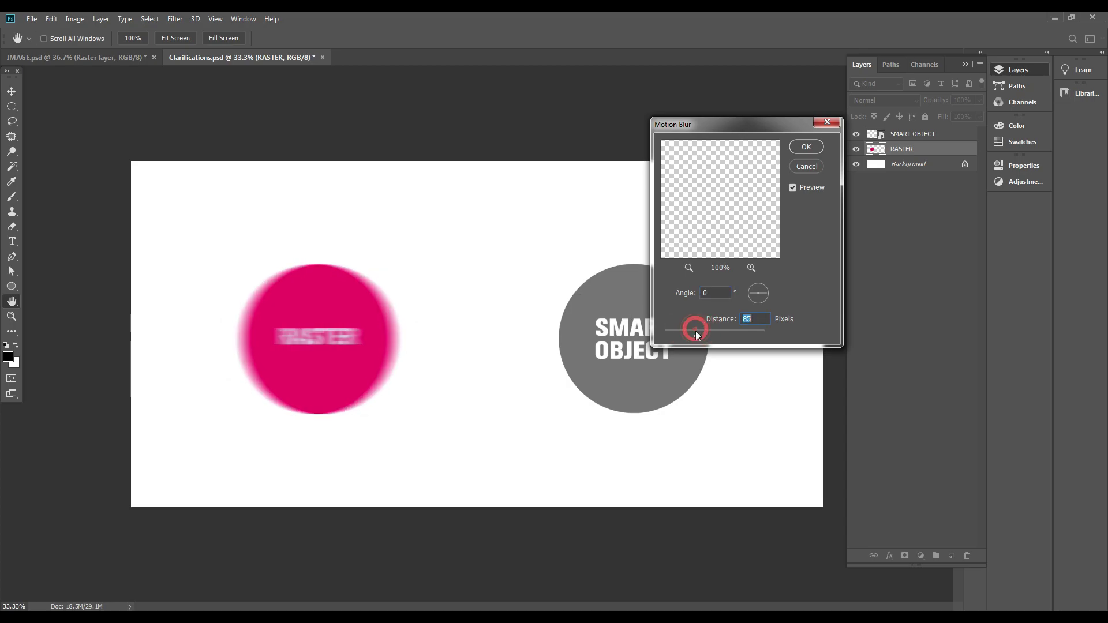
pyautogui.click(804, 148)
# Step: Apply the same Motion Blur filter, 0° angle and 85 pixels distance, to the SMART OBJECT layer
pyautogui.keyDown('ctrl'); pyautogui.rightClick(630, 322); pyautogui.keyUp('ctrl')
pyautogui.click(642, 325)
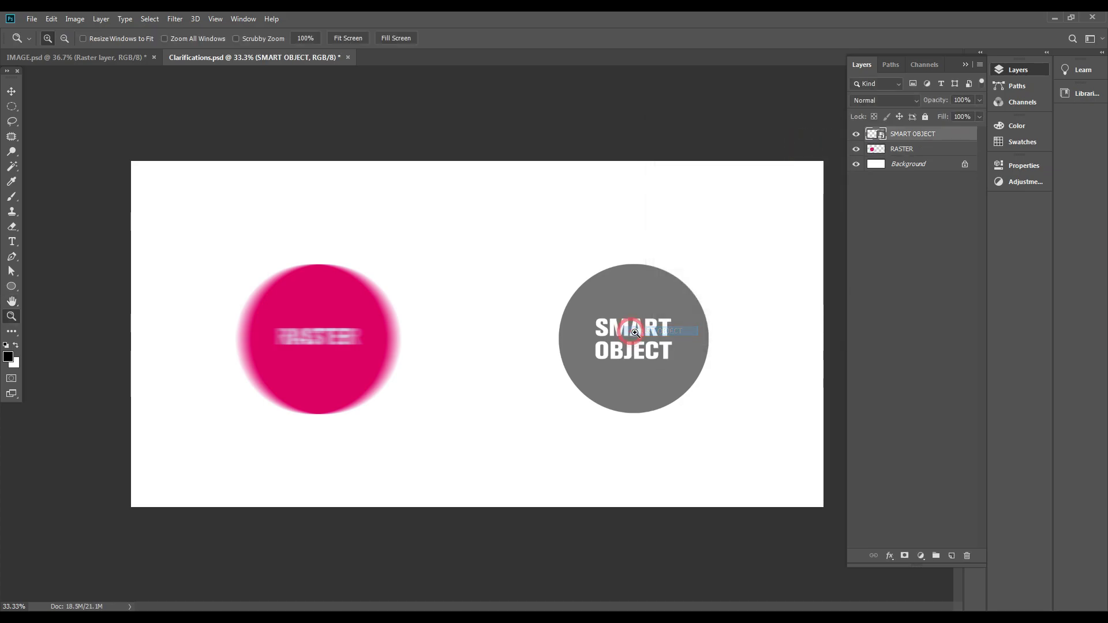
pyautogui.keyDown('ctrl'); pyautogui.rightClick(627, 323); pyautogui.keyUp('ctrl')
pyautogui.click(641, 325)
pyautogui.click(174, 19)
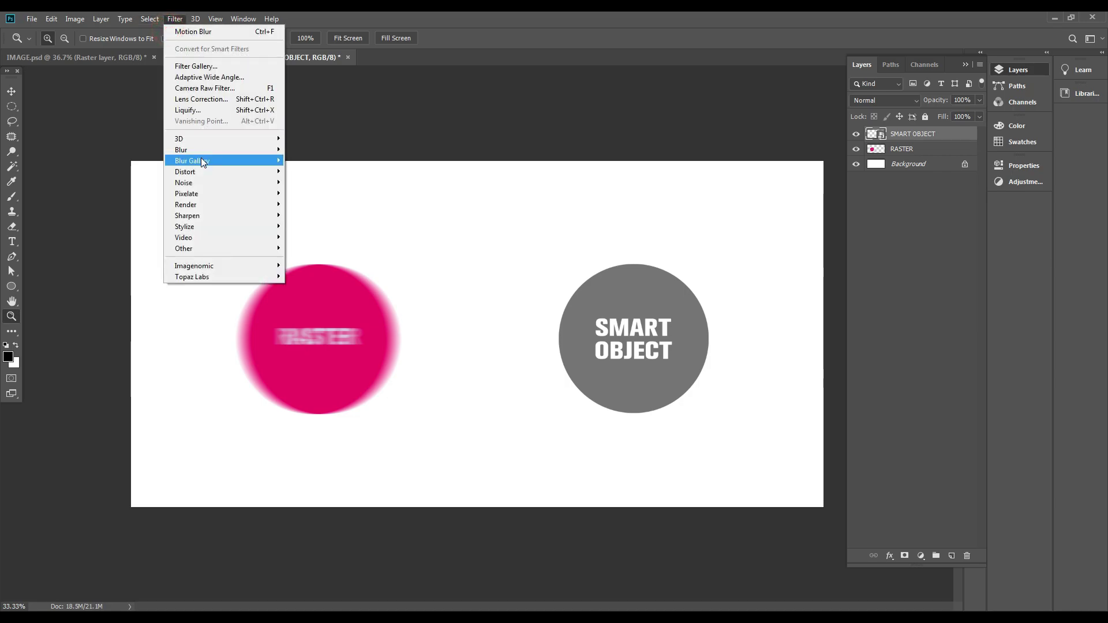
pyautogui.moveTo(191, 149)
pyautogui.click(327, 216)
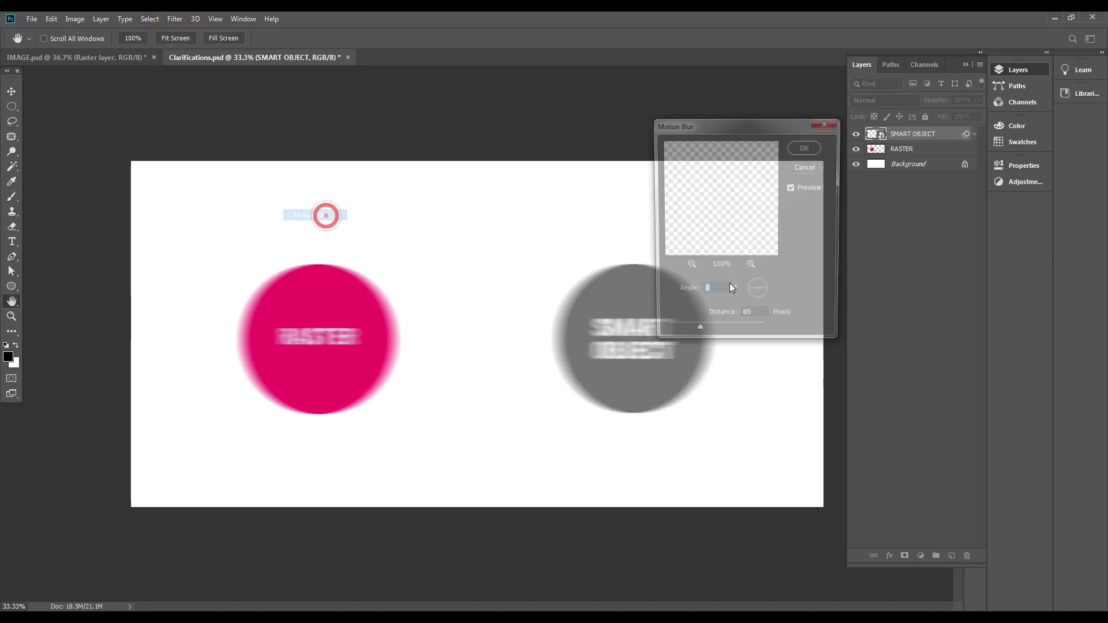
pyautogui.press('Return')
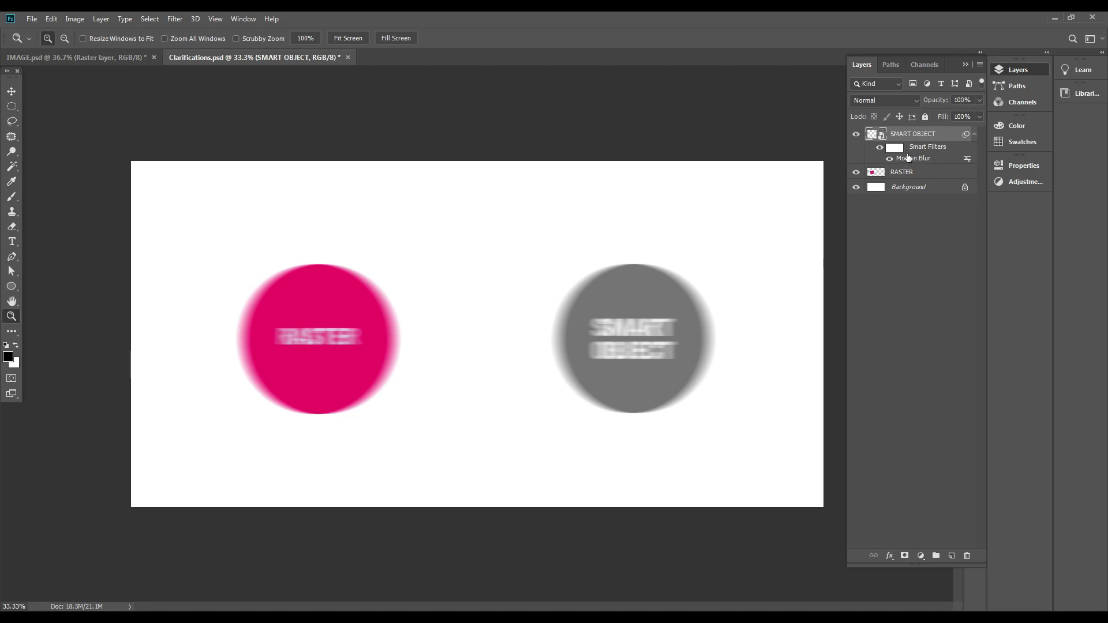
# Step: Toggle the visibility of the RASTER layer, the SMART OBJECT layer and its Motion Blur smart filter off and on to compare them
pyautogui.click(857, 173)
pyautogui.click(857, 173)
pyautogui.click(856, 134)
pyautogui.click(856, 134)
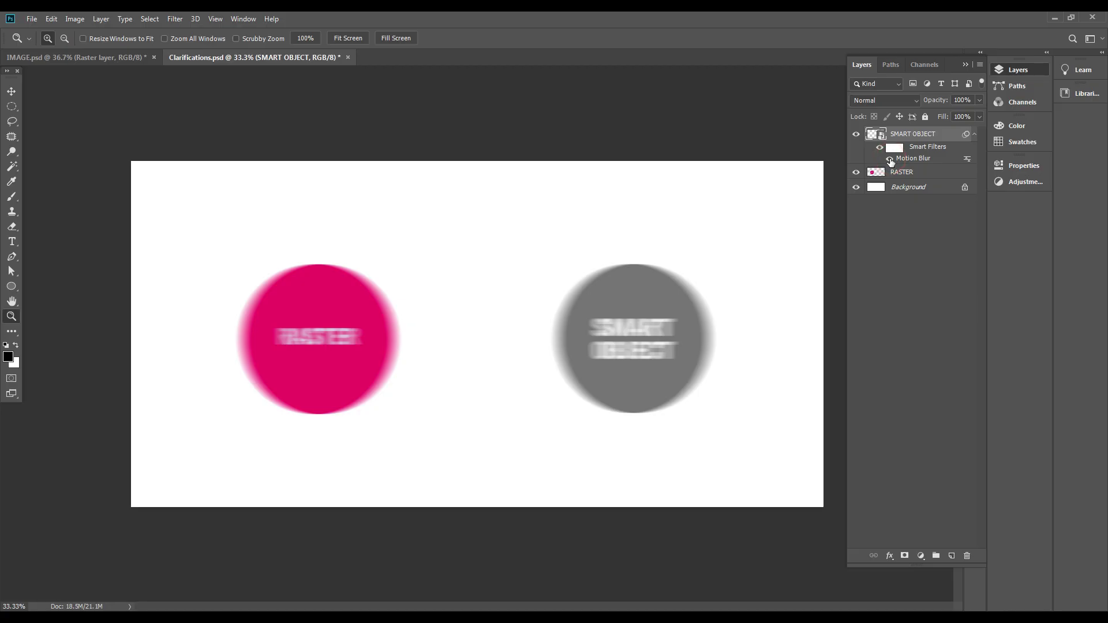
pyautogui.click(891, 161)
pyautogui.click(890, 160)
pyautogui.click(894, 147)
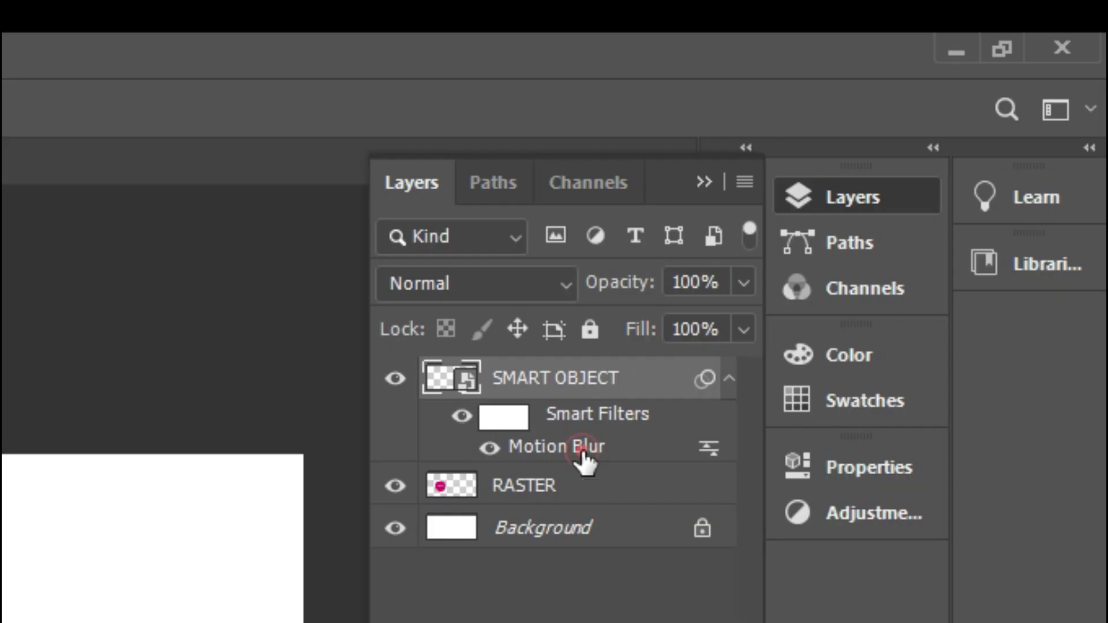
# Step: Reopen the SMART OBJECT layer's Motion Blur smart filter, try a distance of 173 pixels, and cancel the change
pyautogui.doubleClick(924, 161)
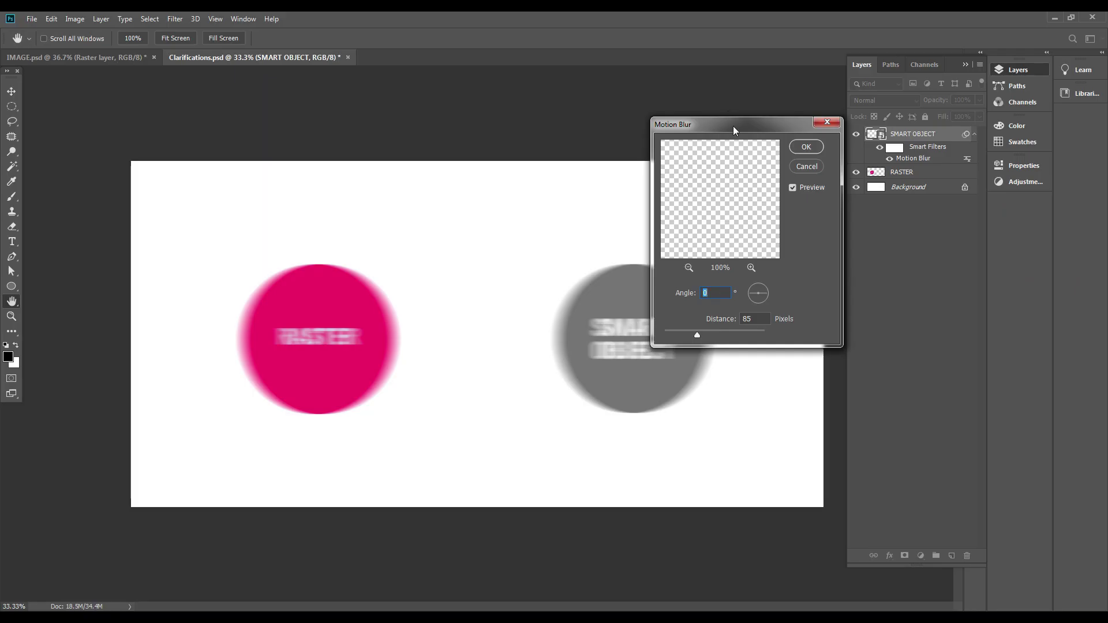
pyautogui.moveTo(36, 349); pyautogui.dragTo(295, 467)
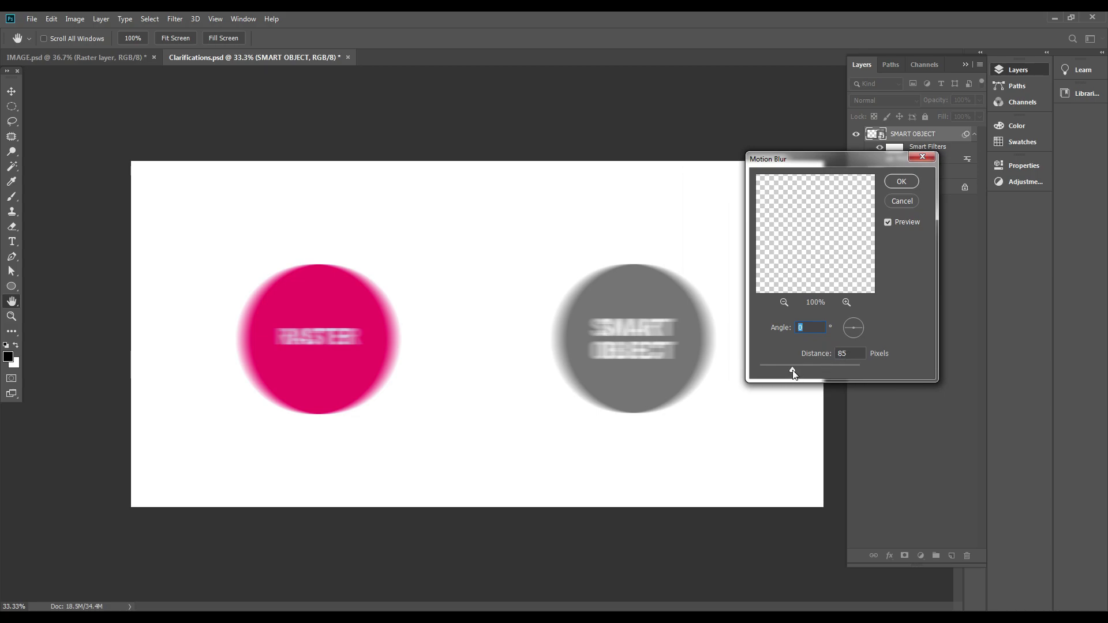
pyautogui.moveTo(793, 374)
pyautogui.mouseDown()
pyautogui.moveTo(763, 370)
pyautogui.moveTo(845, 372)
pyautogui.moveTo(786, 367)
pyautogui.moveTo(807, 369)
pyautogui.mouseUp()
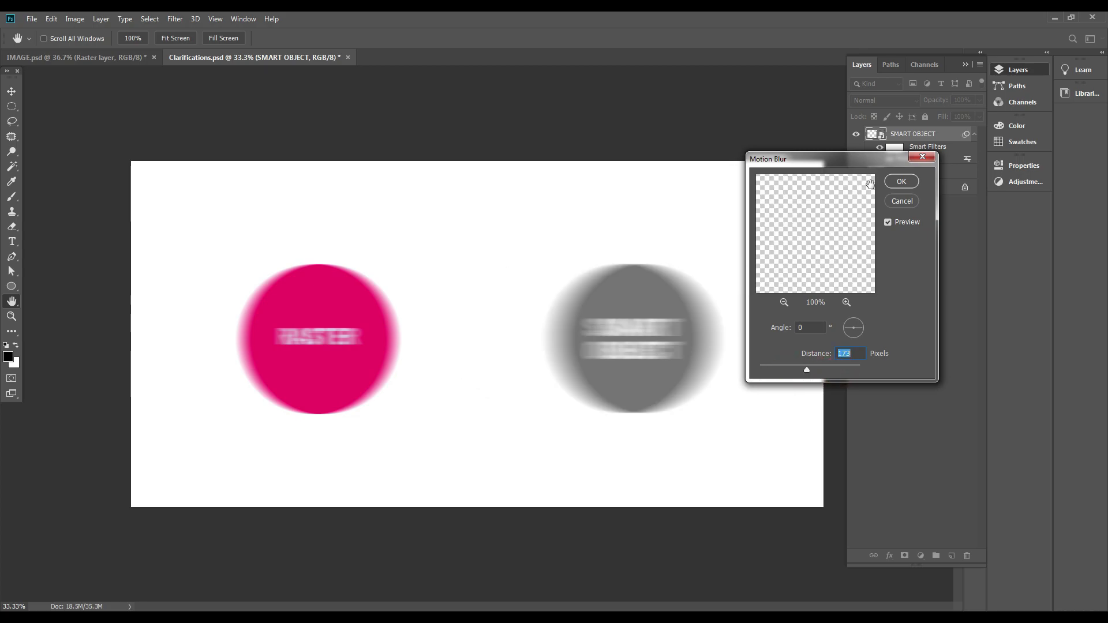
pyautogui.click(907, 201)
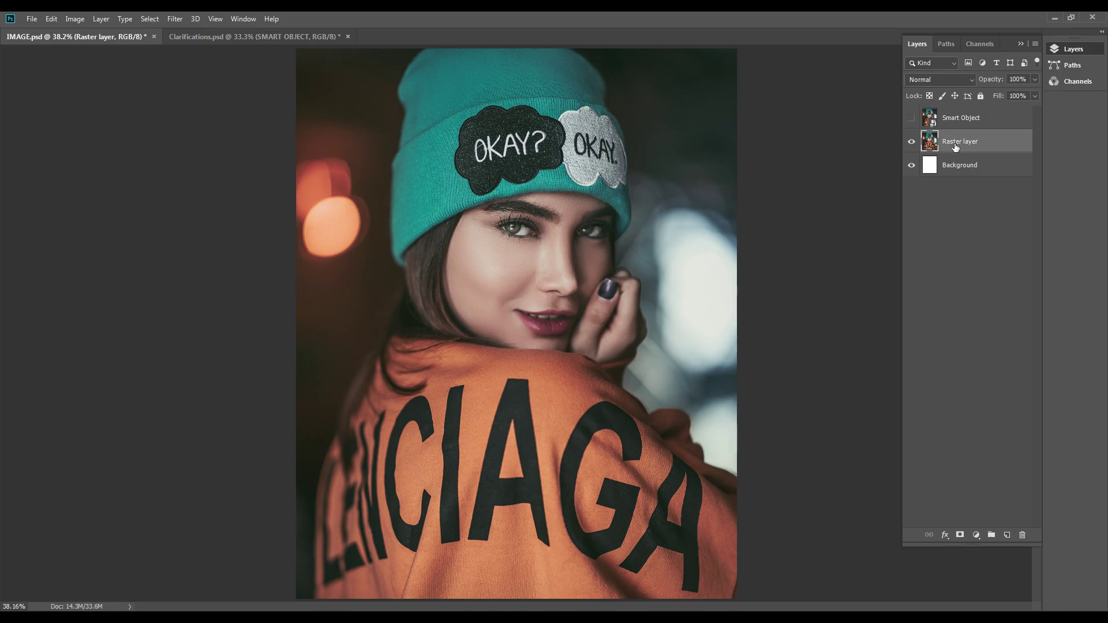
# Step: In IMAGE.psd, toggle the Raster layer's visibility and apply Add Noise to it with 12.5% amount and Uniform distribution
pyautogui.click(911, 142)
pyautogui.click(912, 141)
pyautogui.click(175, 18)
pyautogui.moveTo(194, 187)
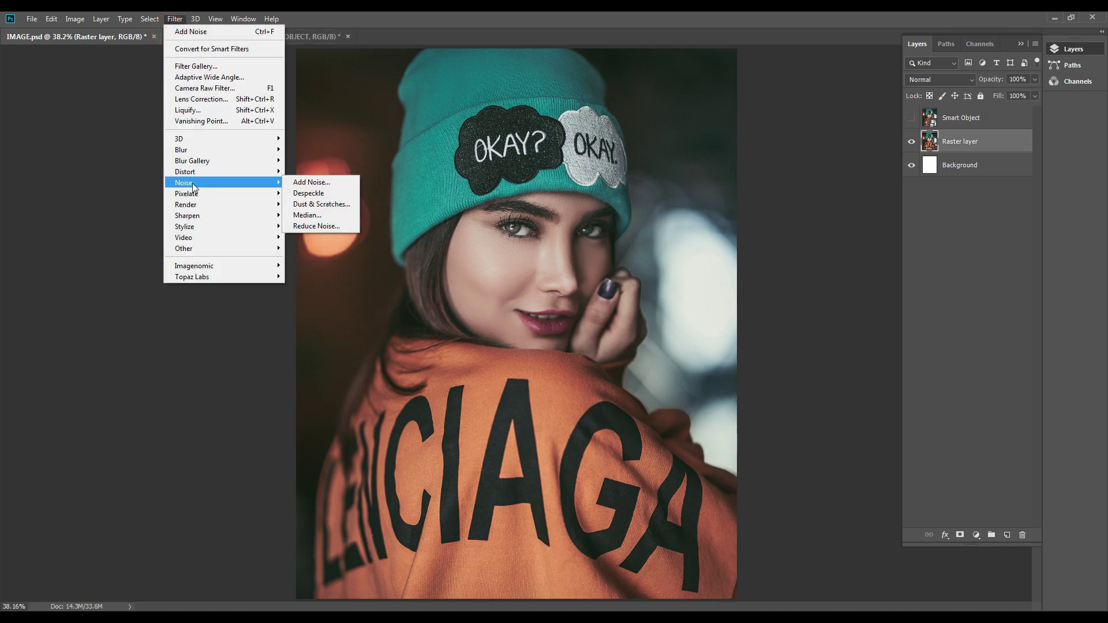
pyautogui.click(334, 182)
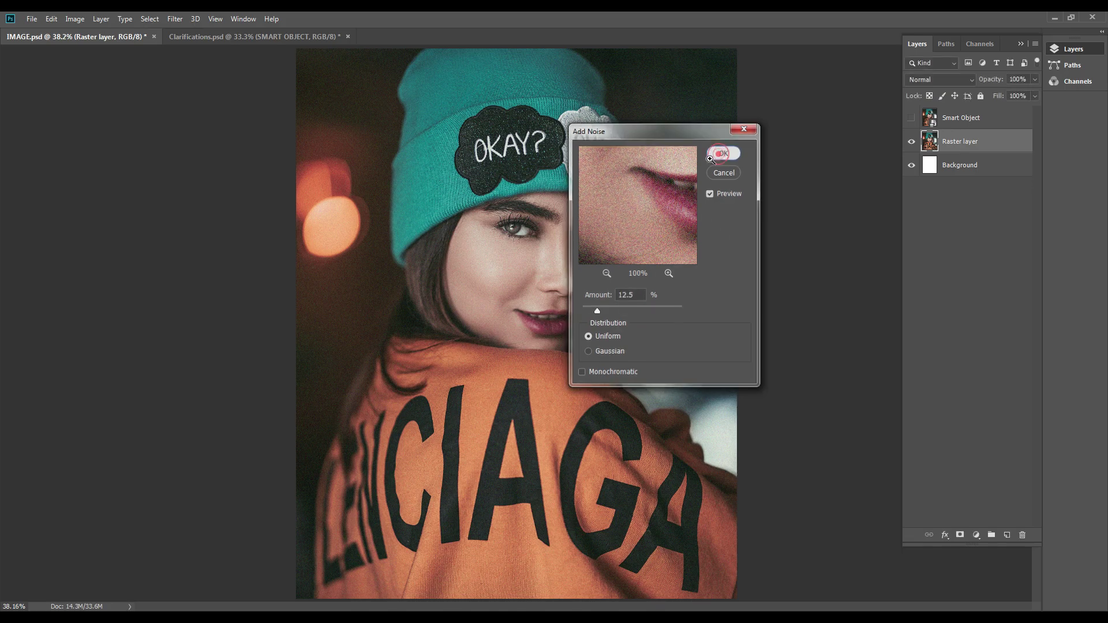
pyautogui.click(689, 90)
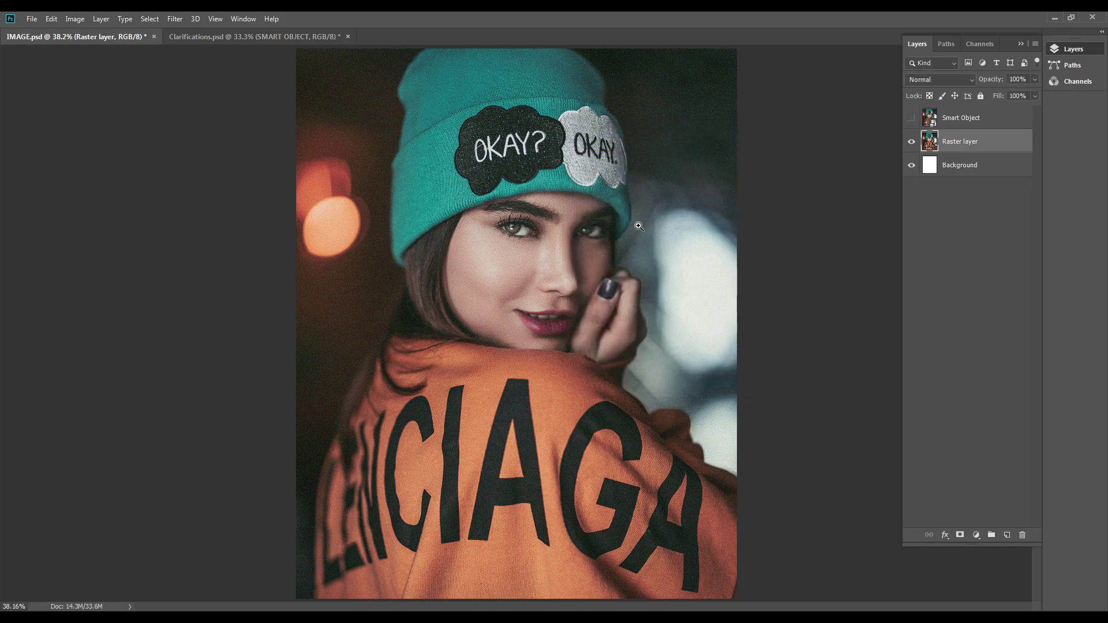
# Step: Adjust the tones of the Raster layer directly with Curves
pyautogui.hotkey('ctrl', 'm')
pyautogui.moveTo(840, 318); pyautogui.dragTo(839, 300)
pyautogui.press('Return')
# Step: Shift the Raster layer's colours toward green with Color Balance
pyautogui.hotkey('ctrl', 'b')
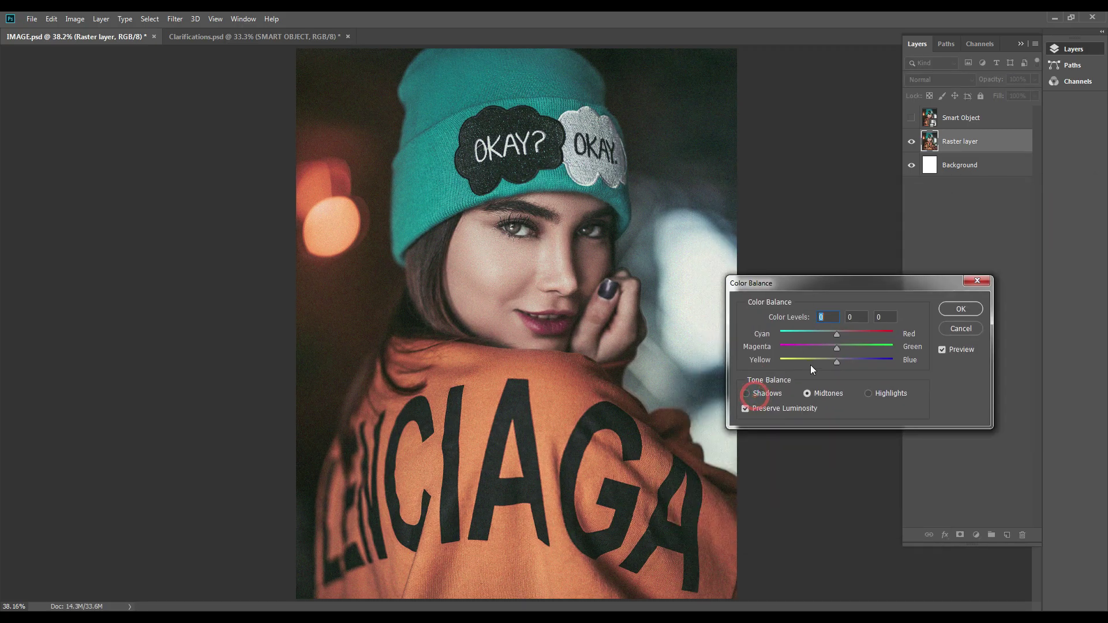
pyautogui.moveTo(835, 359); pyautogui.dragTo(853, 359)
pyautogui.moveTo(793, 334); pyautogui.dragTo(861, 348)
pyautogui.click(961, 309)
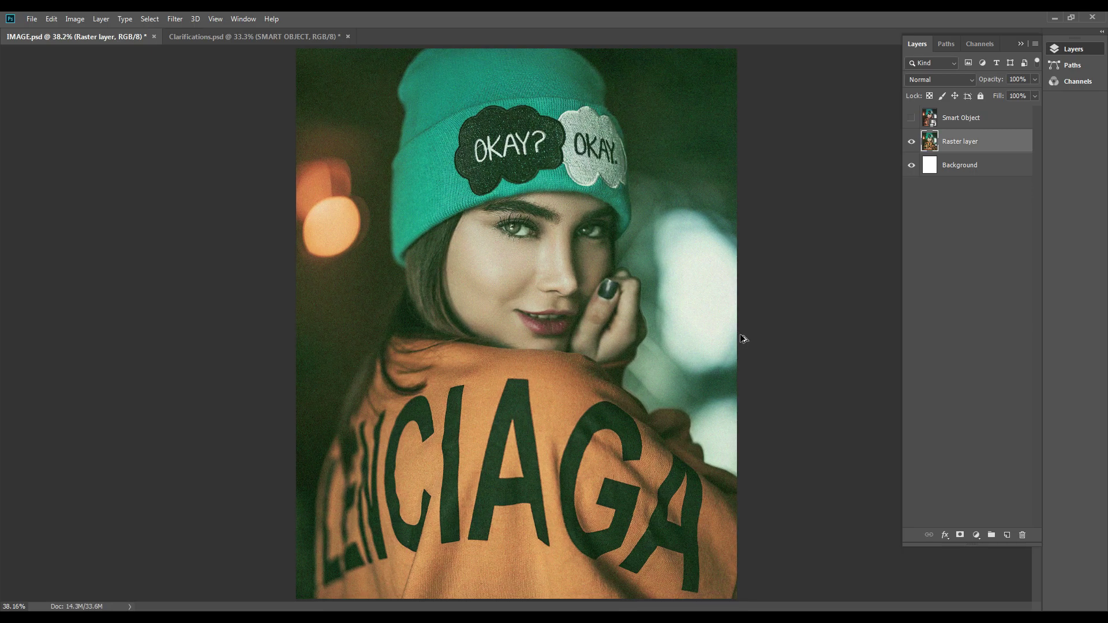
# Step: Toggle the Raster layer to review its edits, hide it, and show and select the Smart Object layer
pyautogui.hotkey('ctrl', ',')
pyautogui.hotkey('ctrl', ',')
pyautogui.click(911, 141)
pyautogui.click(912, 117)
pyautogui.click(976, 120)
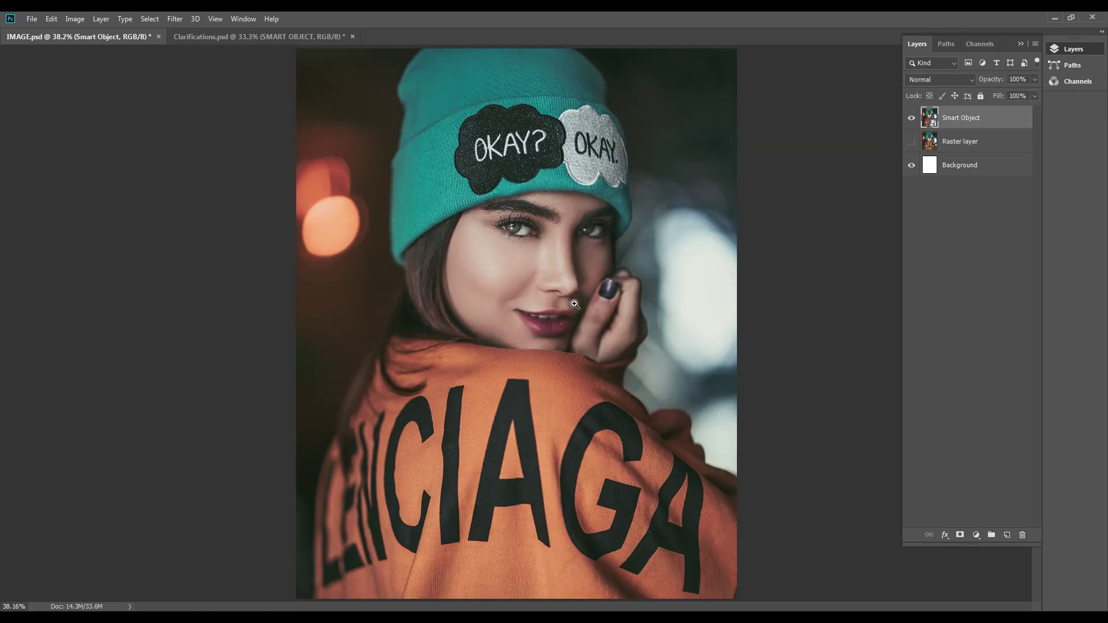
# Step: Apply Add Noise with the last-used settings and a Curves adjustment to the Smart Object layer as smart filters
pyautogui.click(175, 18)
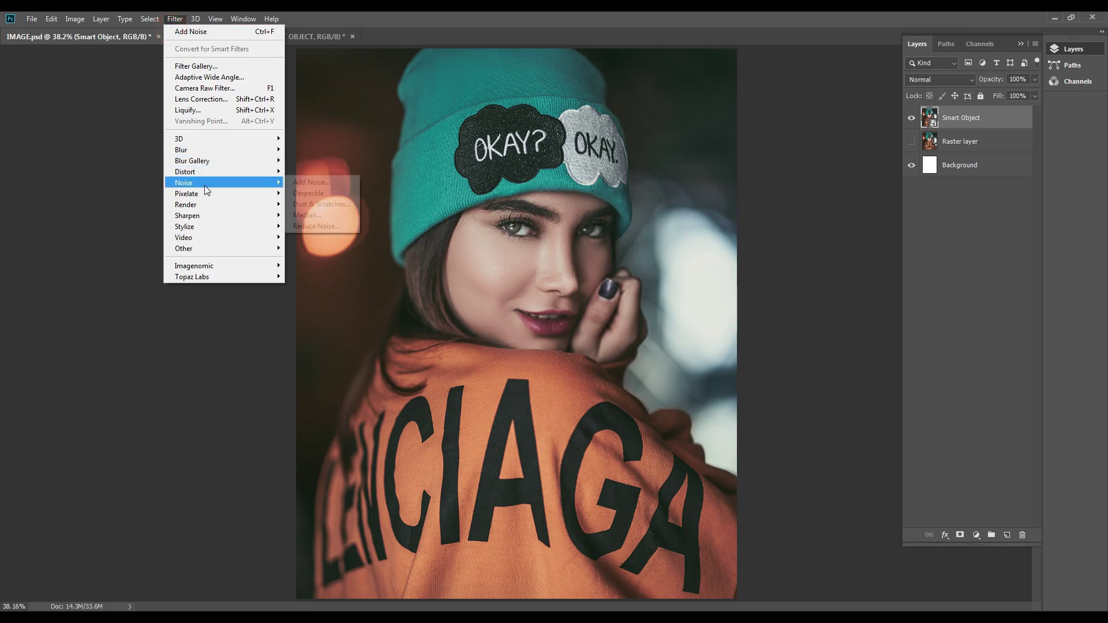
pyautogui.click(314, 183)
pyautogui.press('Return')
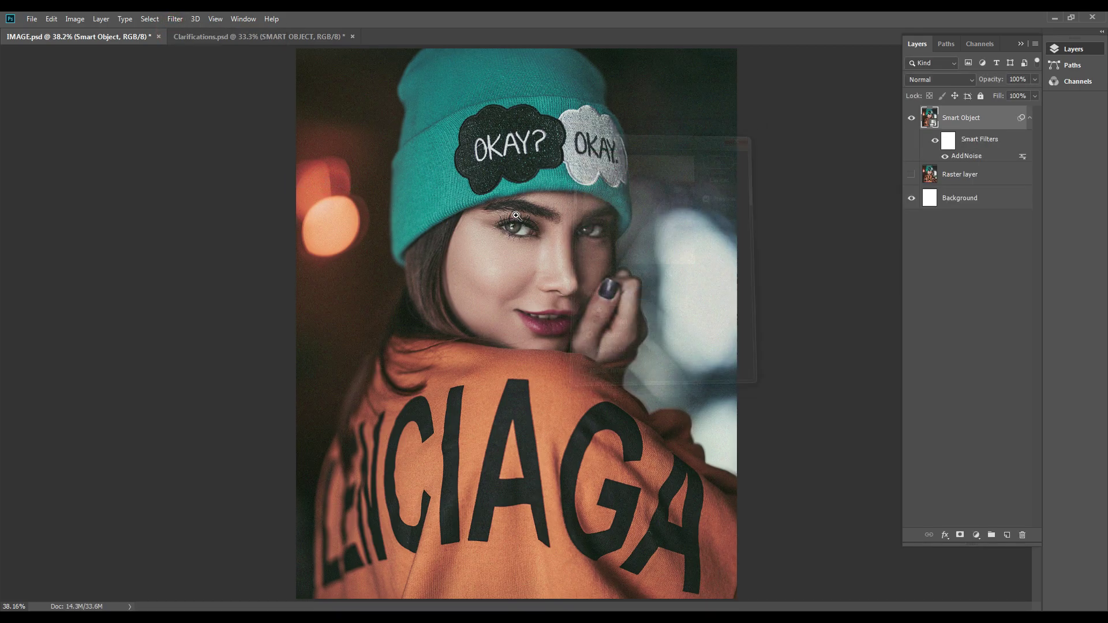
pyautogui.hotkey('ctrl', 'm')
pyautogui.moveTo(656, 379); pyautogui.dragTo(667, 373)
pyautogui.click(956, 200)
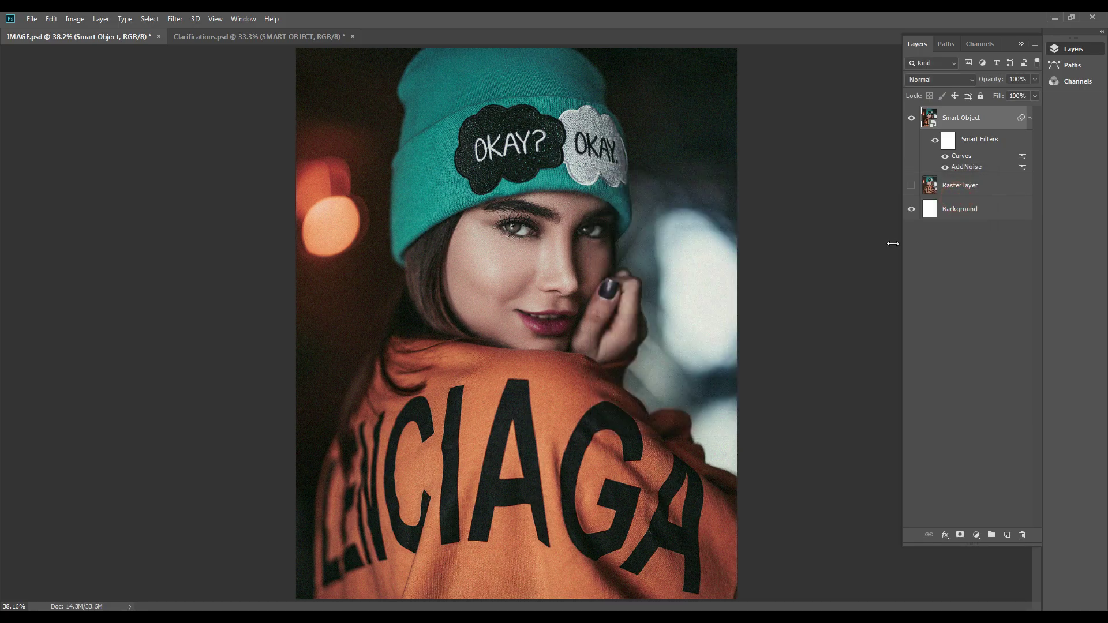
# Step: Apply a midtones Color Balance of +54, +43, +60 to the Smart Object layer
pyautogui.hotkey('ctrl', 'b')
pyautogui.moveTo(747, 235); pyautogui.dragTo(776, 207)
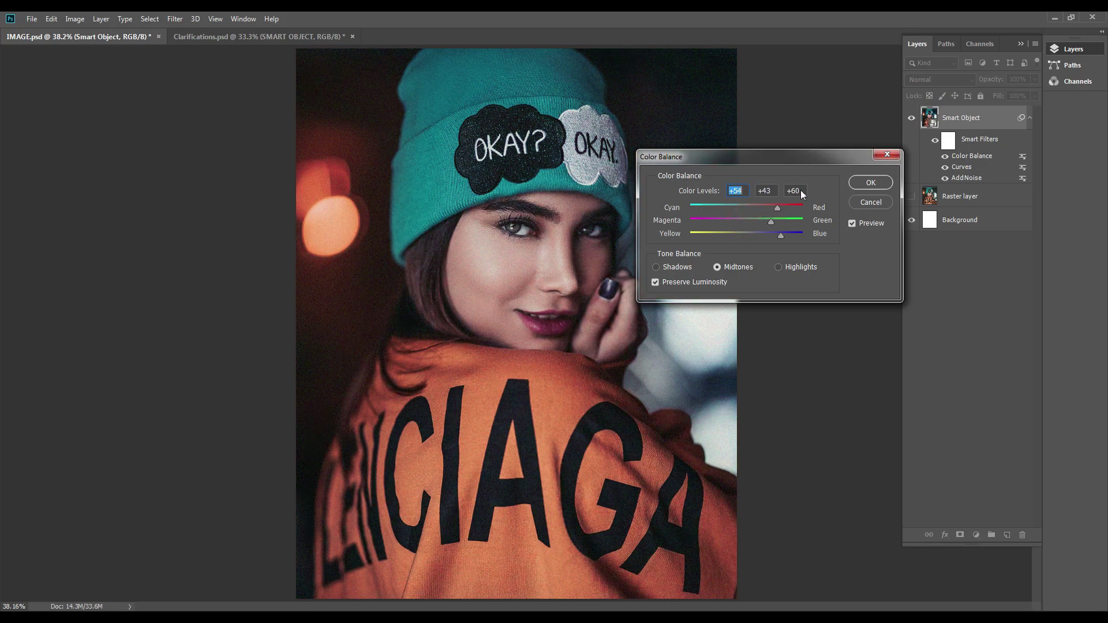
pyautogui.click(871, 183)
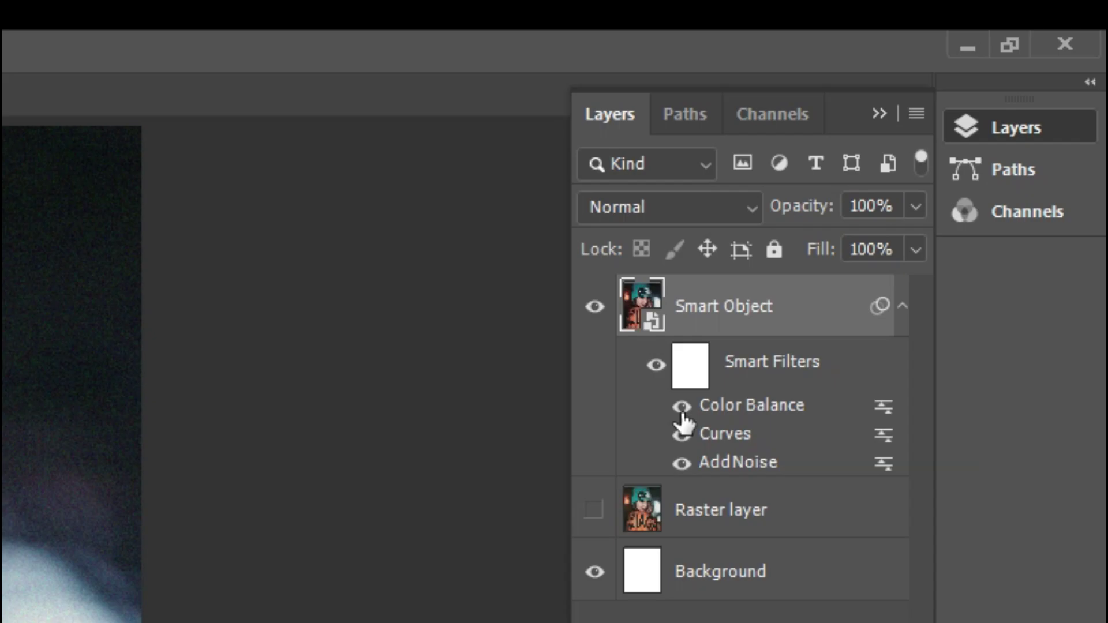
# Step: Toggle the Color Balance and Curves smart filters off and back on to compare their effects on the photo
pyautogui.click(681, 407)
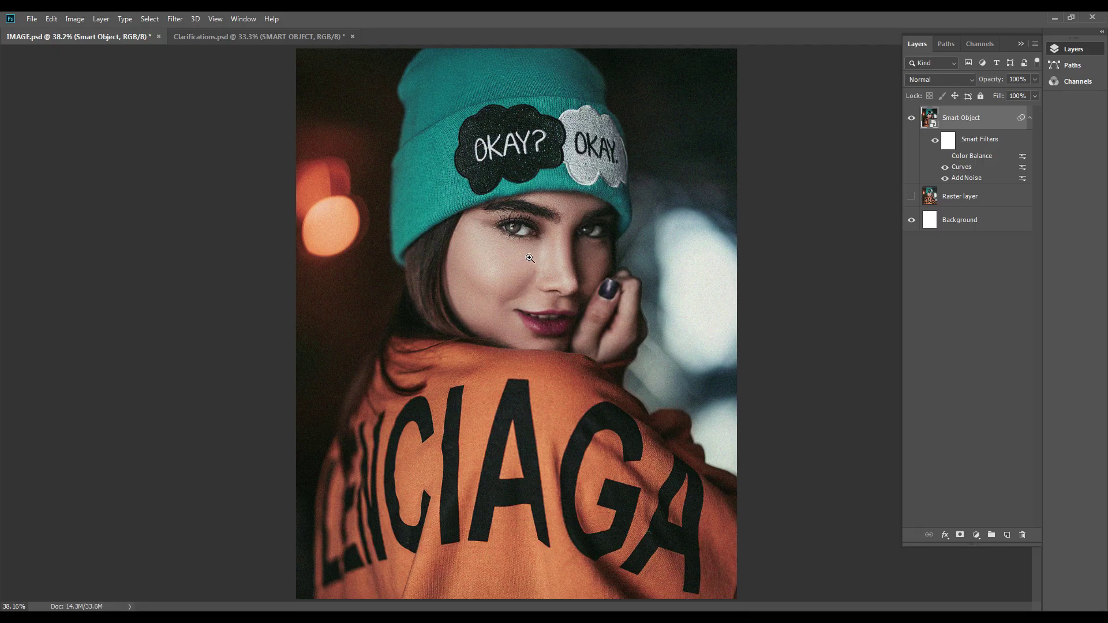
pyautogui.click(945, 167)
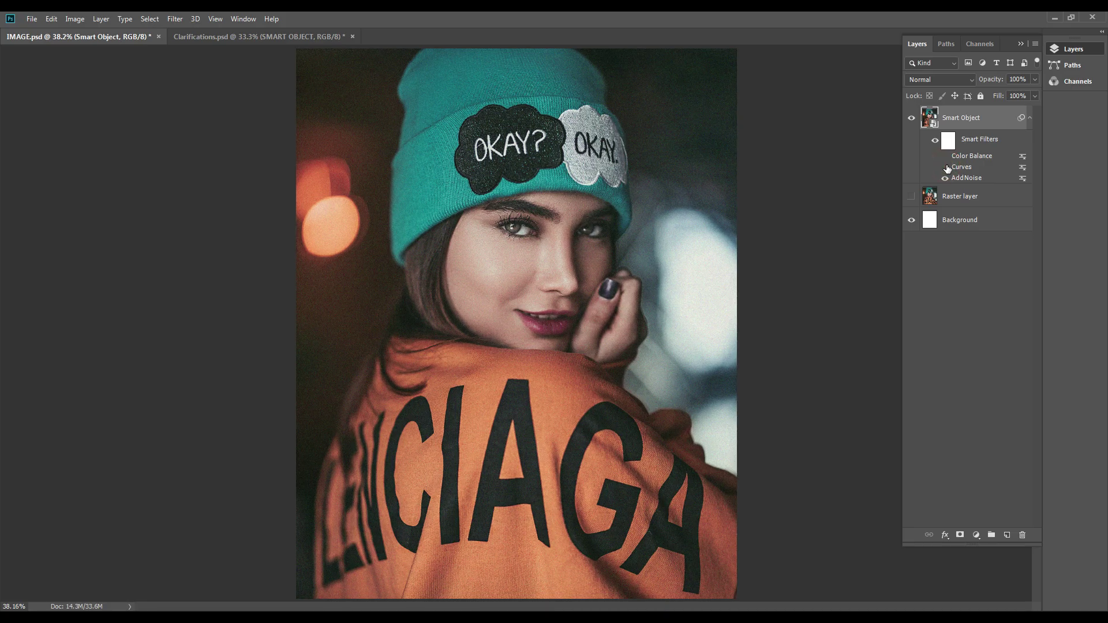
pyautogui.click(946, 167)
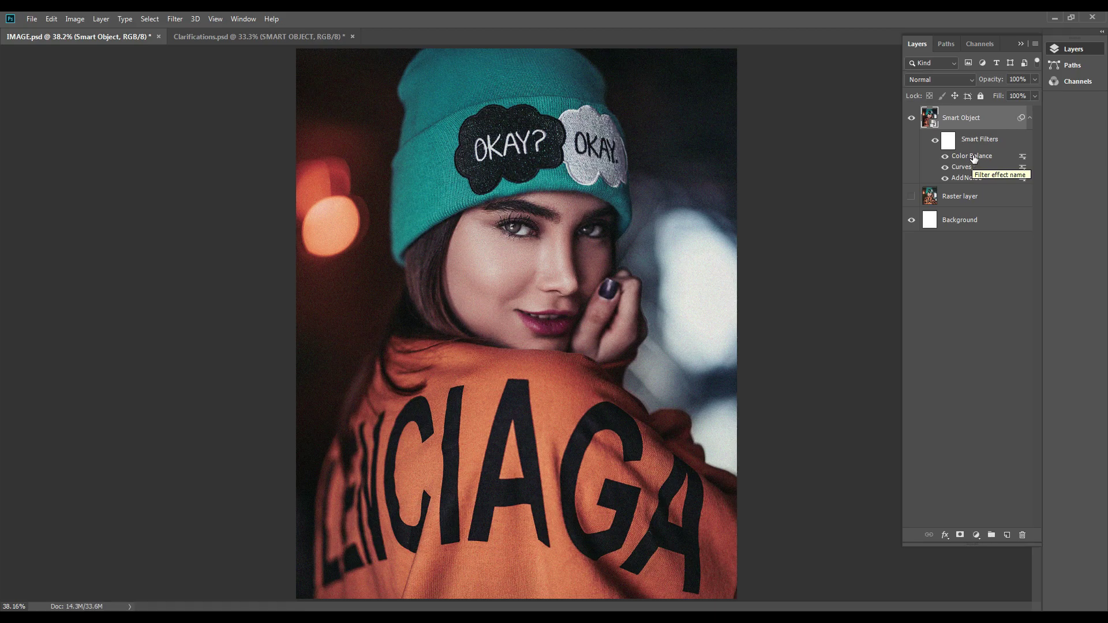
# Step: Re-edit the Color Balance smart filter, setting the midtones cyan–red level to -41 and readjusting the magenta–green and yellow–blue levels
pyautogui.doubleClick(974, 157)
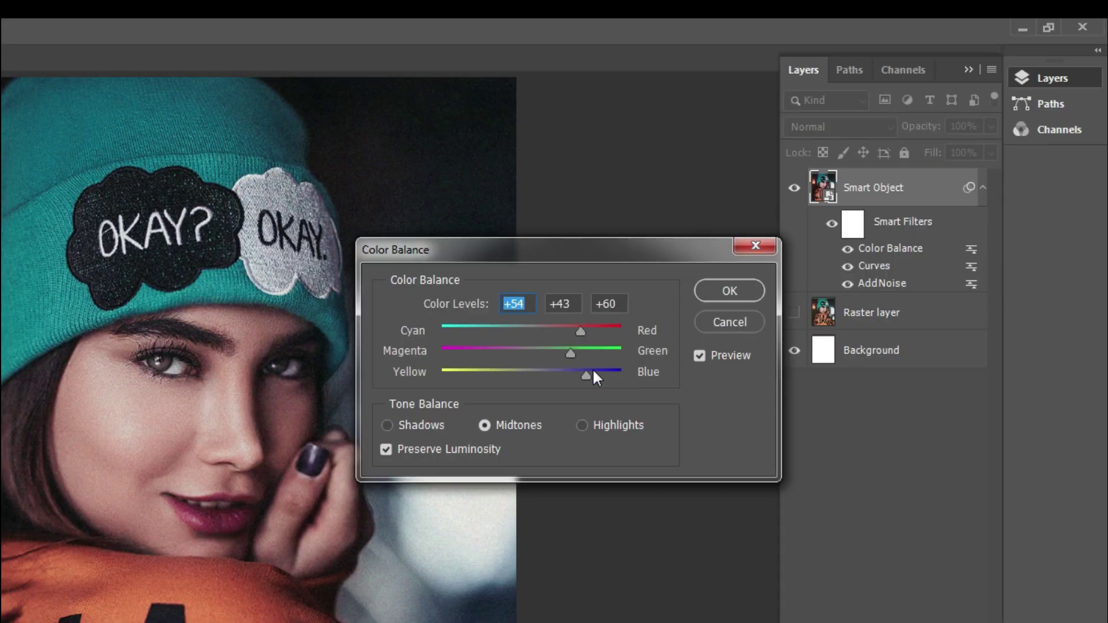
pyautogui.moveTo(558, 253); pyautogui.dragTo(662, 315)
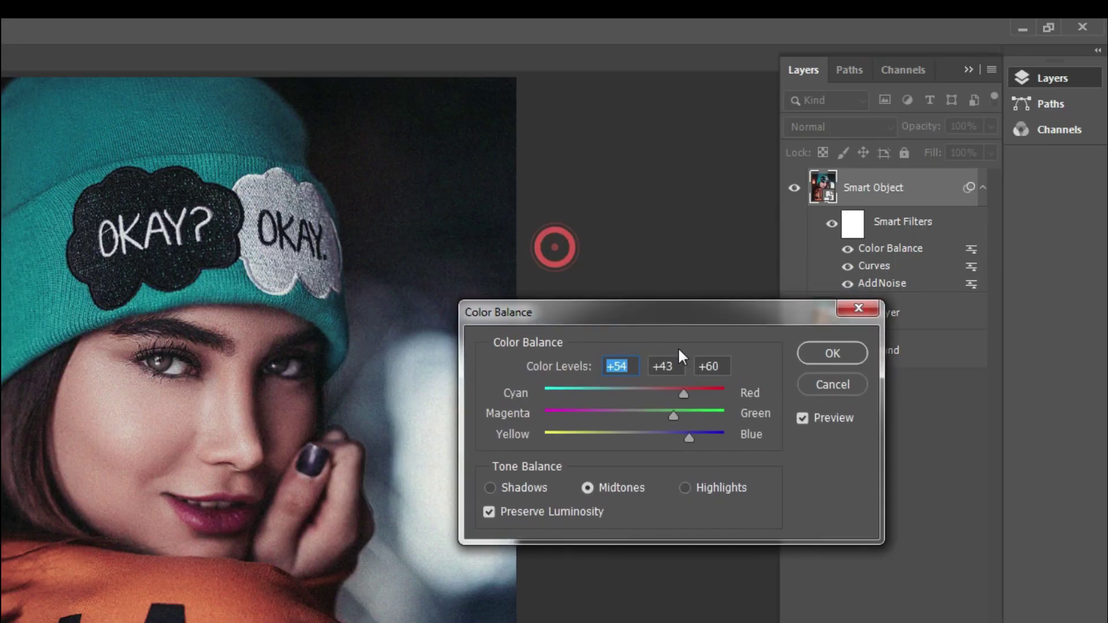
pyautogui.moveTo(682, 393)
pyautogui.mouseDown()
pyautogui.moveTo(603, 394)
pyautogui.moveTo(677, 394)
pyautogui.mouseUp()
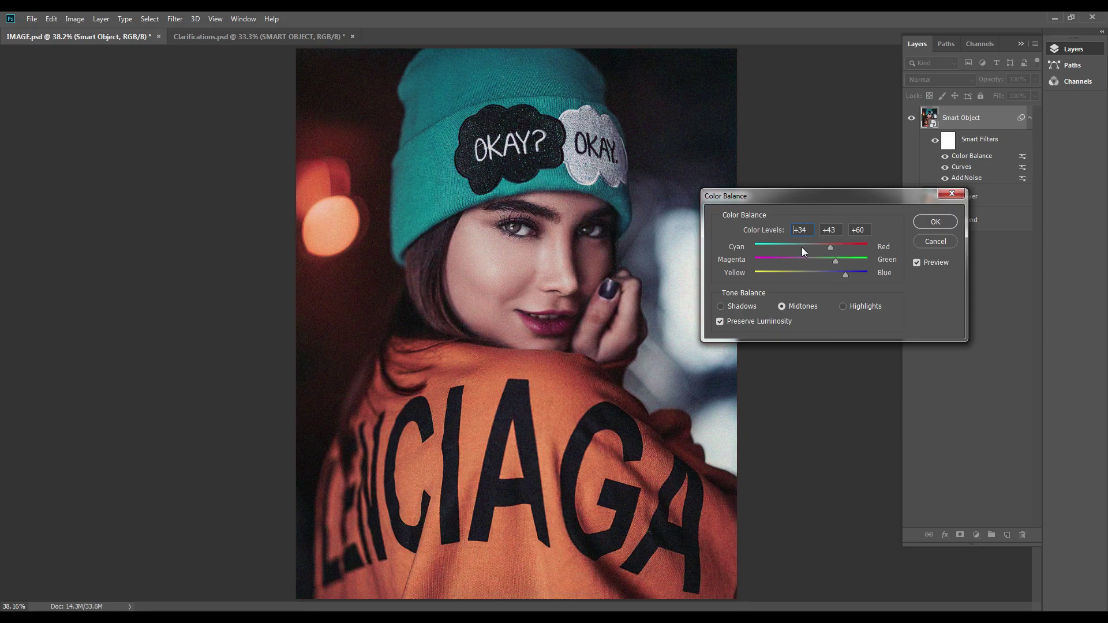
pyautogui.moveTo(802, 247); pyautogui.dragTo(788, 247)
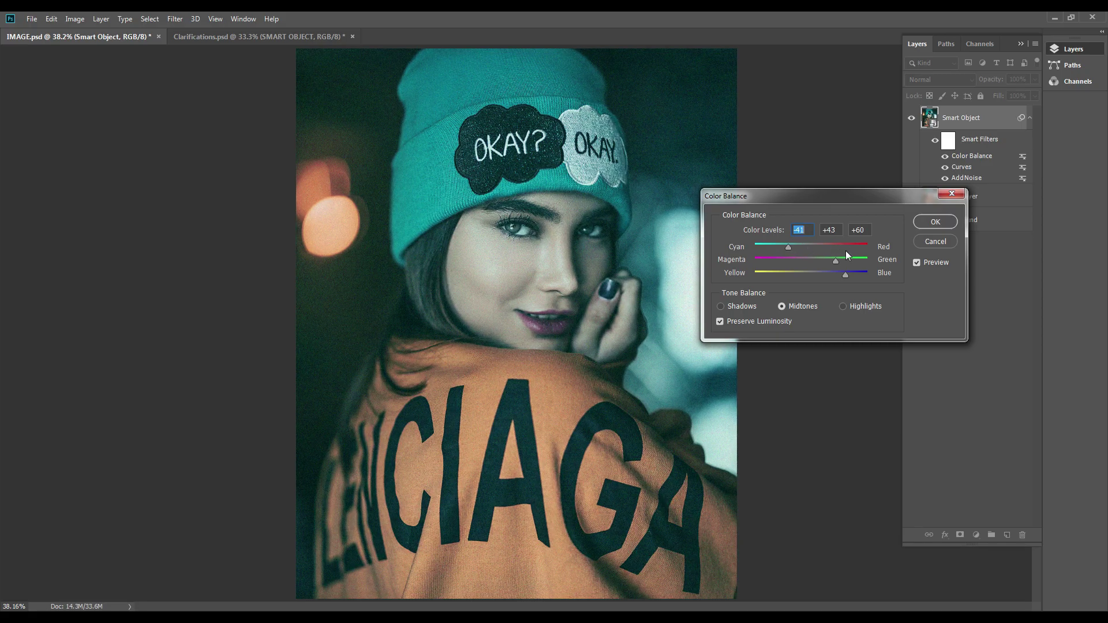
pyautogui.moveTo(845, 275); pyautogui.dragTo(834, 275)
pyautogui.moveTo(823, 261); pyautogui.dragTo(840, 263)
pyautogui.click(931, 226)
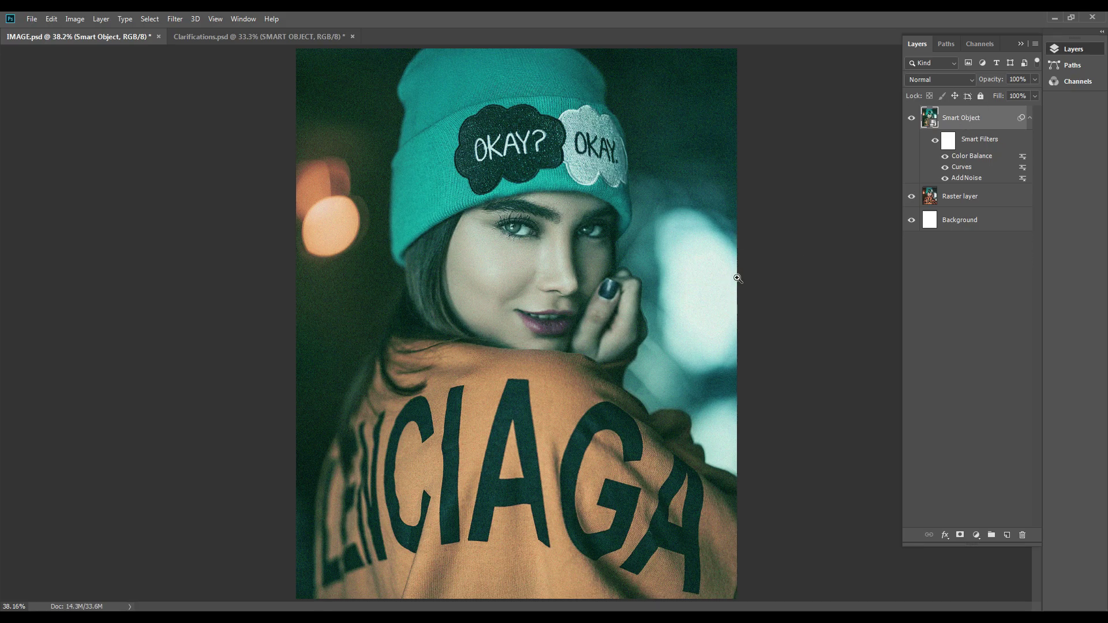
# Step: Choose the Lasso tool, rasterize the Smart Object layer, and hide the Raster layer beneath it
pyautogui.press('l')
pyautogui.click(604, 162)
pyautogui.press('Escape')
pyautogui.rightClick(962, 119)
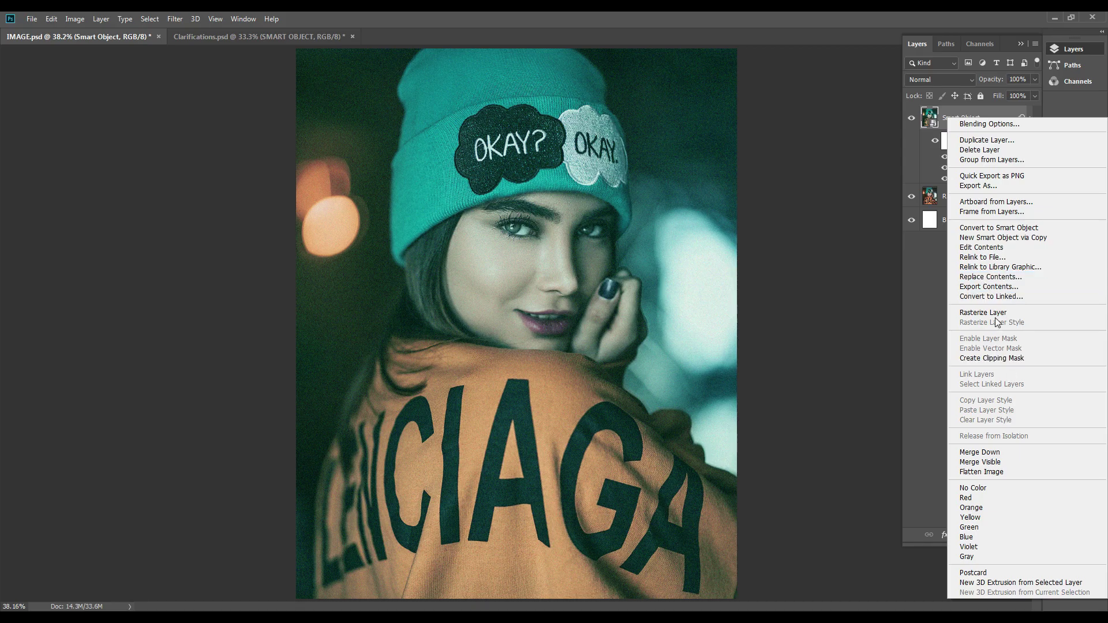
pyautogui.click(1013, 312)
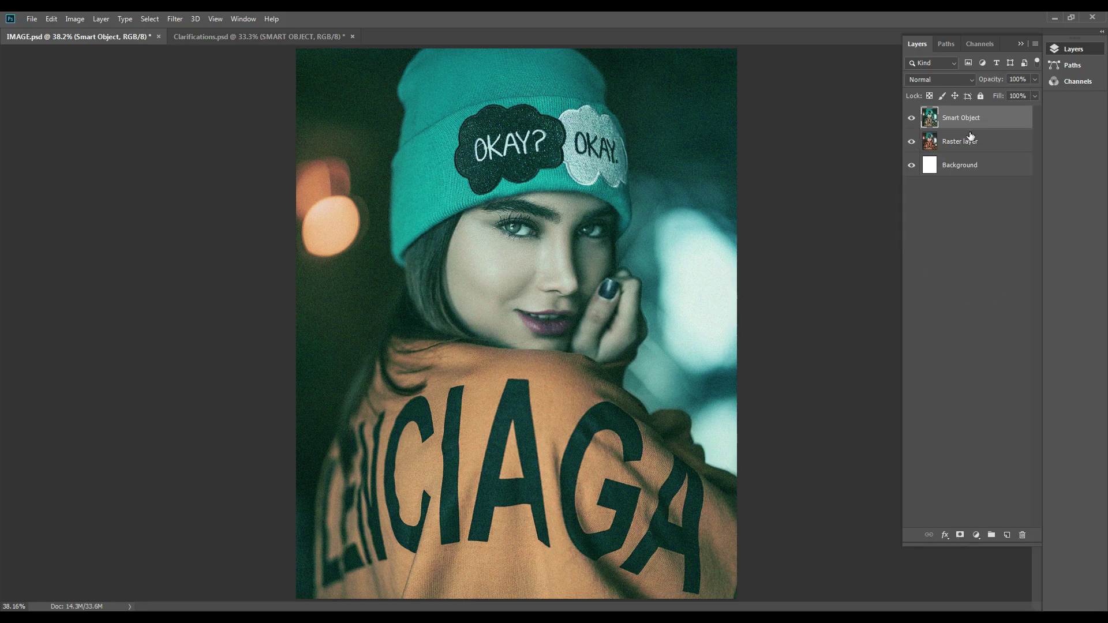
pyautogui.click(912, 142)
# Step: Try deleting a lassoed patch of the bright background at the photo's right edge, undo the deletion, and clear the selection
pyautogui.moveTo(745, 245)
pyautogui.mouseDown()
pyautogui.moveTo(679, 238)
pyautogui.moveTo(910, 279)
pyautogui.mouseUp()
pyautogui.press('Delete')
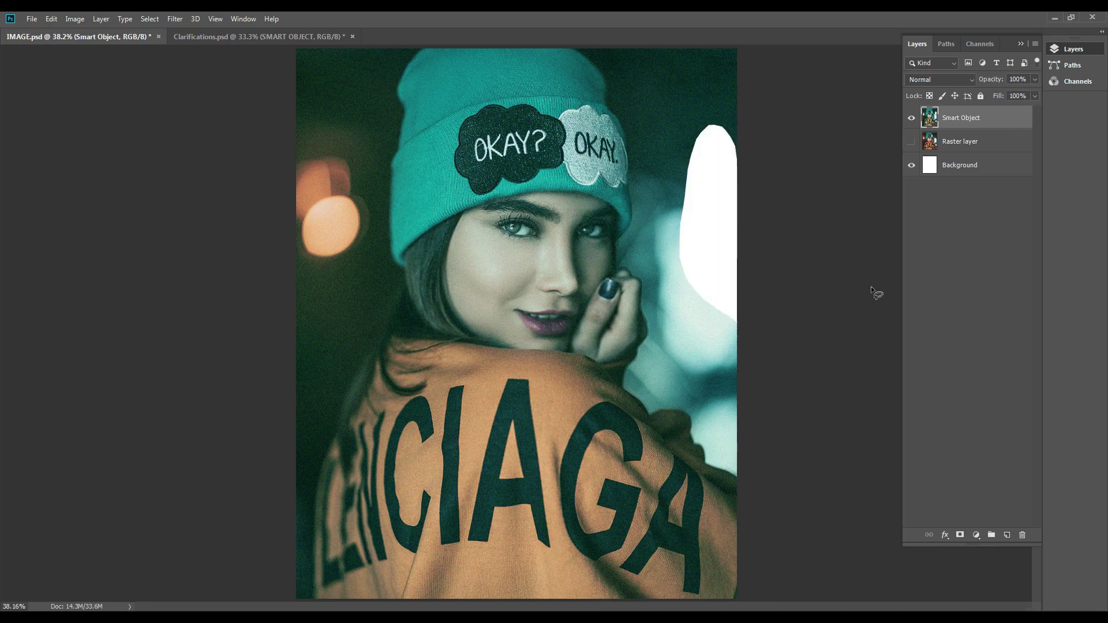
pyautogui.hotkey('ctrl', 'z')
pyautogui.hotkey('ctrl', 'd')
# Step: Retouch the skin on the woman's cheek with healing brush strokes directly on the rasterized Smart Object layer
pyautogui.press('j')
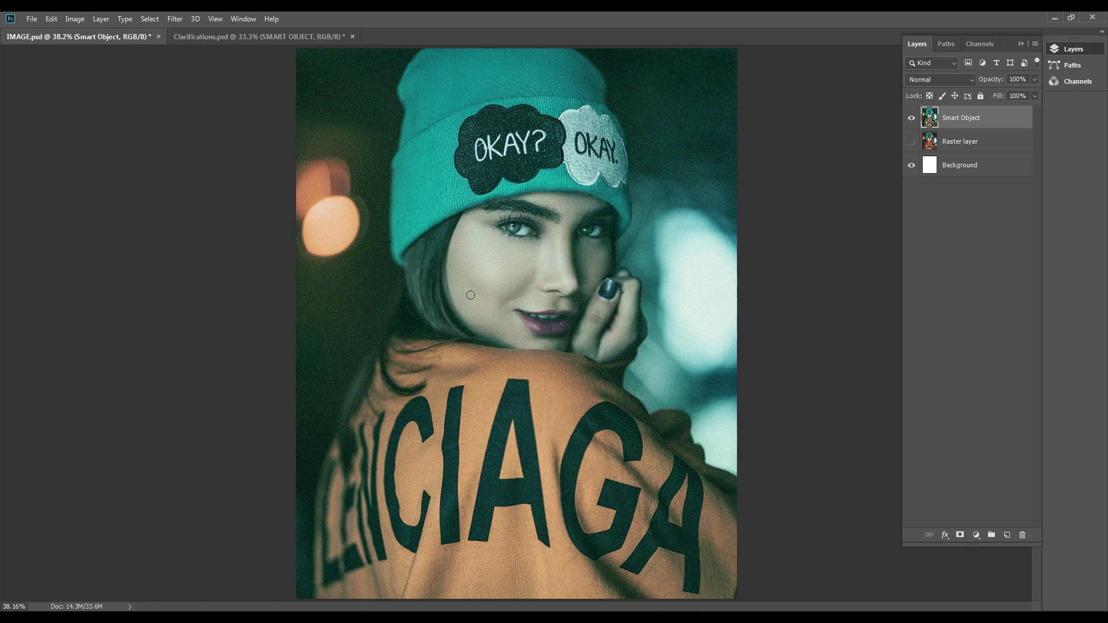
pyautogui.moveTo(481, 281)
pyautogui.mouseDown()
pyautogui.moveTo(522, 254)
pyautogui.moveTo(519, 292)
pyautogui.mouseUp()
pyautogui.moveTo(462, 284); pyautogui.dragTo(555, 271)
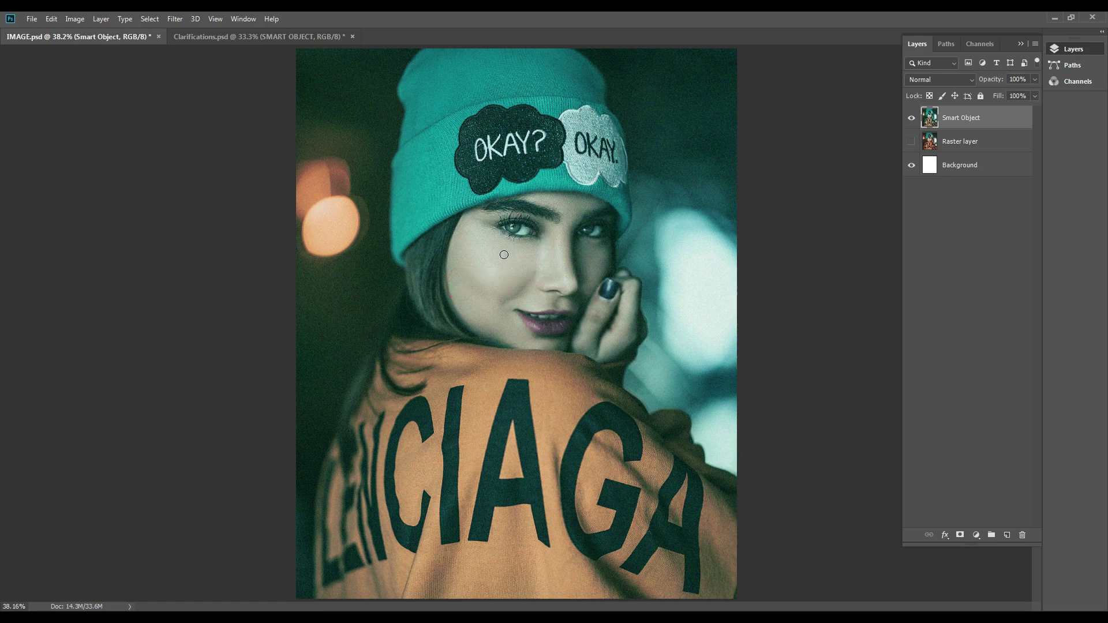